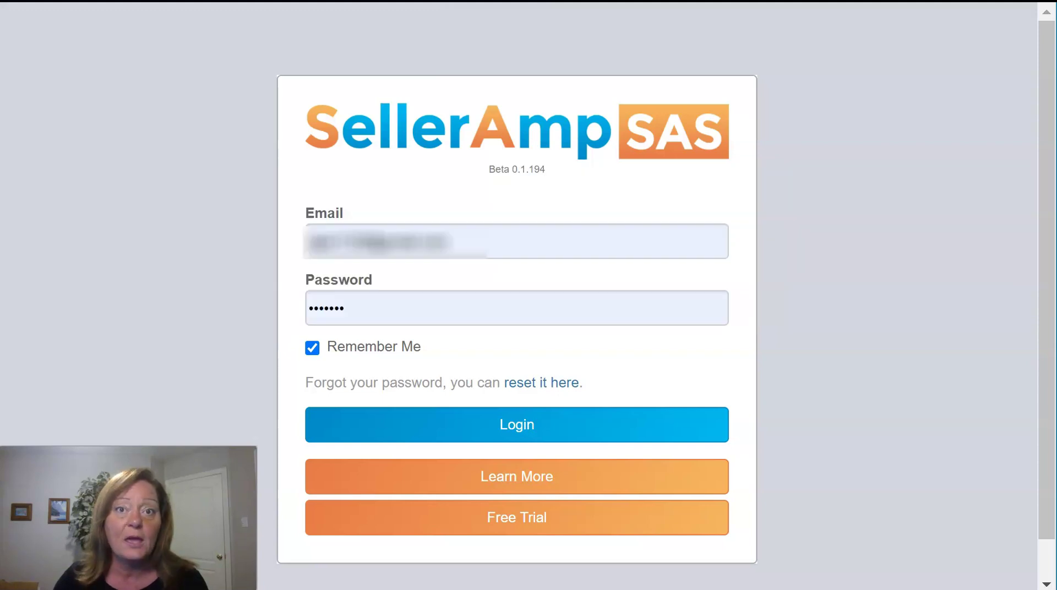
Step: Sign in to SellerAmp SAS and go to the My Account Settings page
{"action": "left_click", "coordinate": [450, 430]}
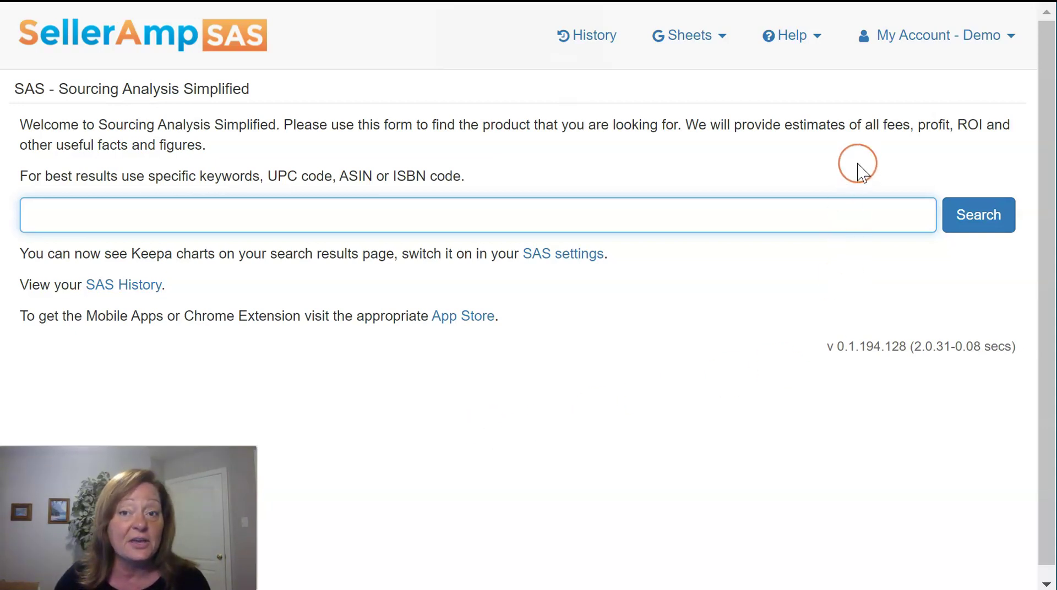
{"action": "left_click", "coordinate": [892, 39]}
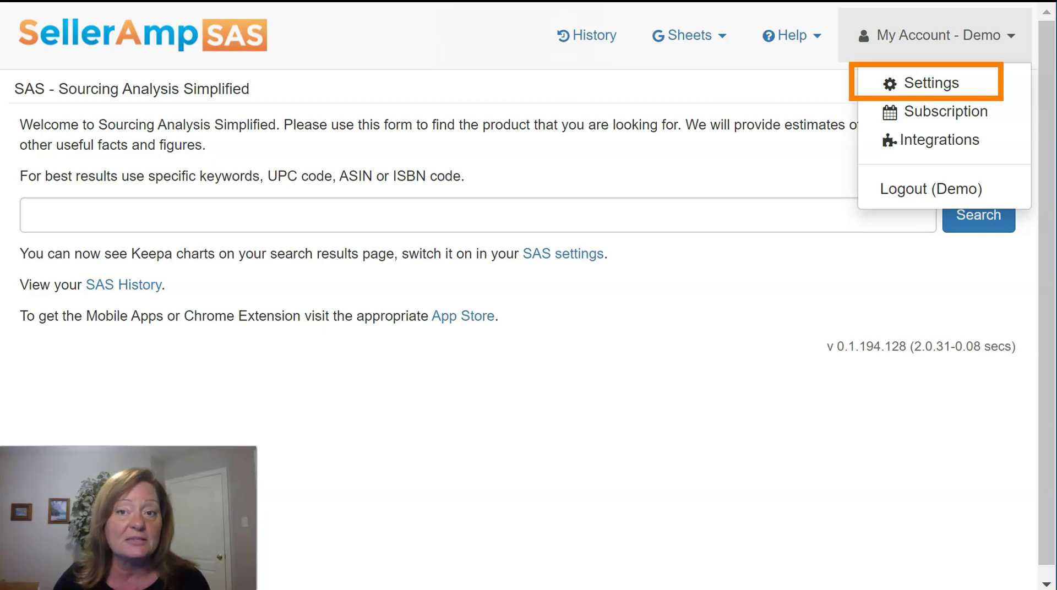
{"action": "left_click", "coordinate": [894, 83]}
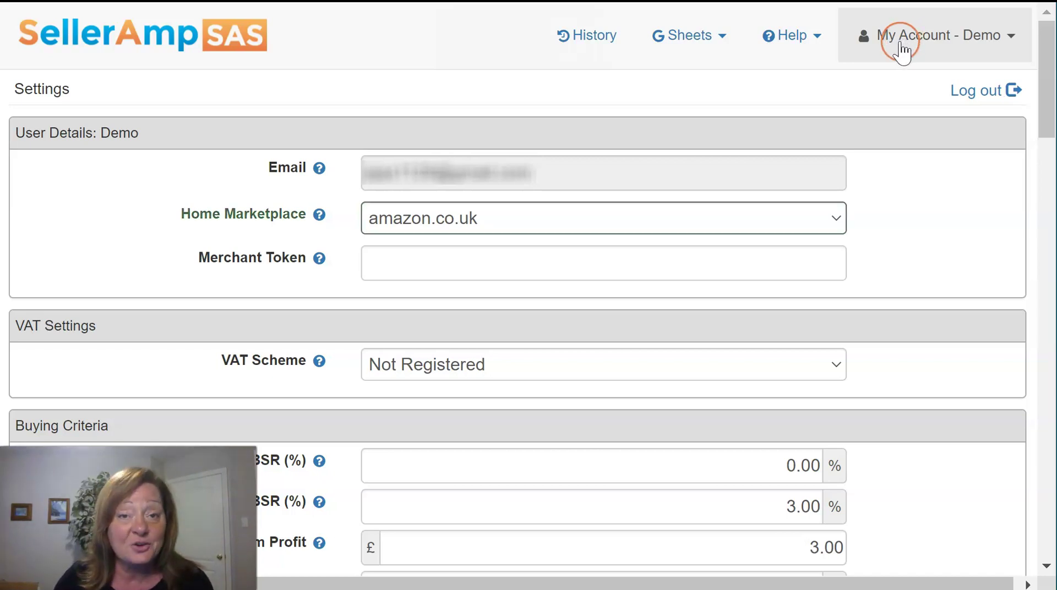
{"action": "left_click", "coordinate": [319, 168]}
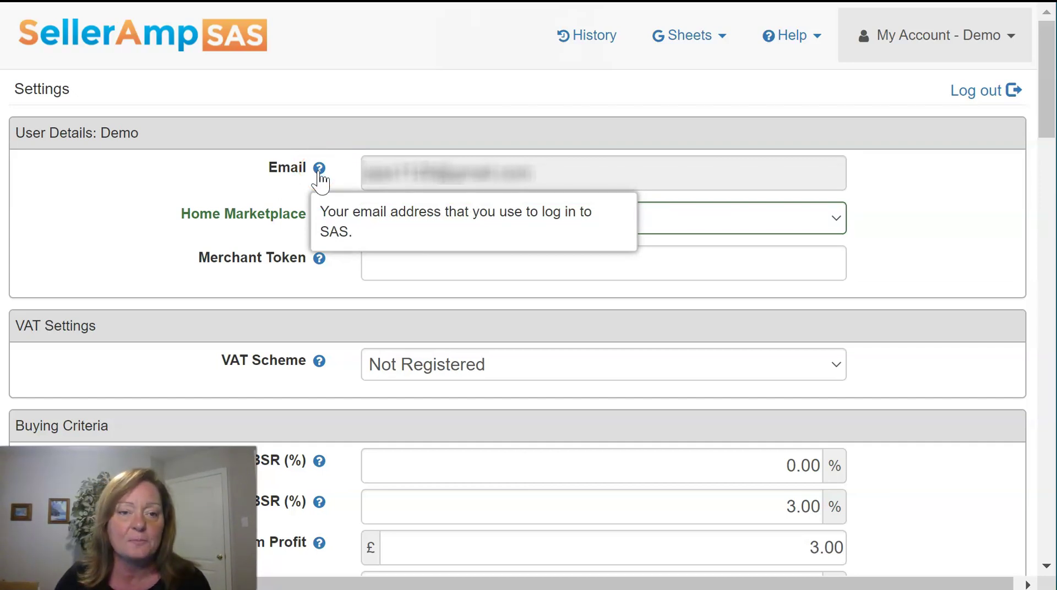
{"action": "left_click", "coordinate": [319, 215]}
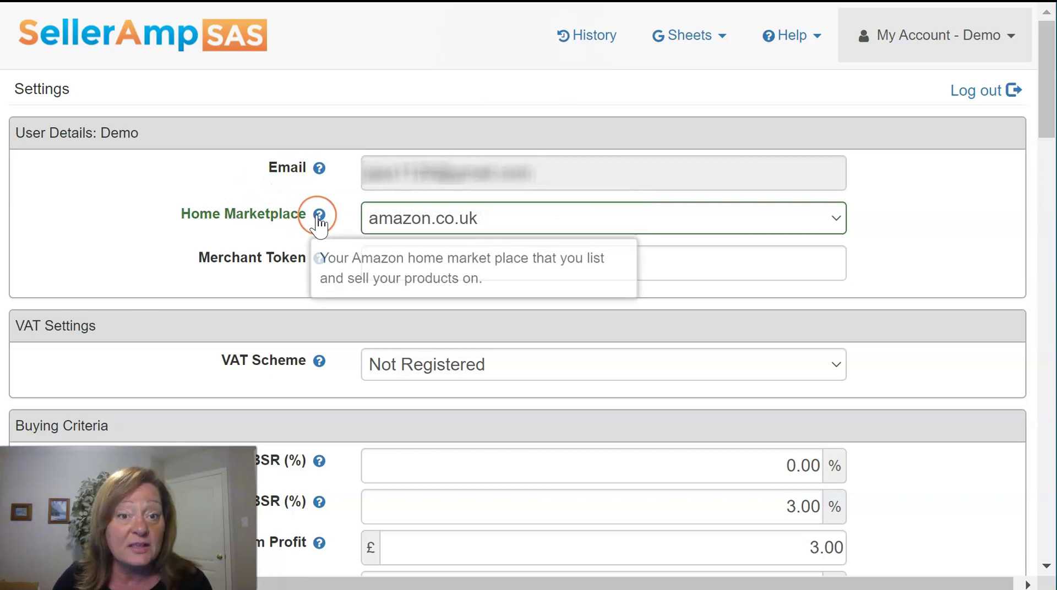
{"action": "left_click", "coordinate": [421, 218]}
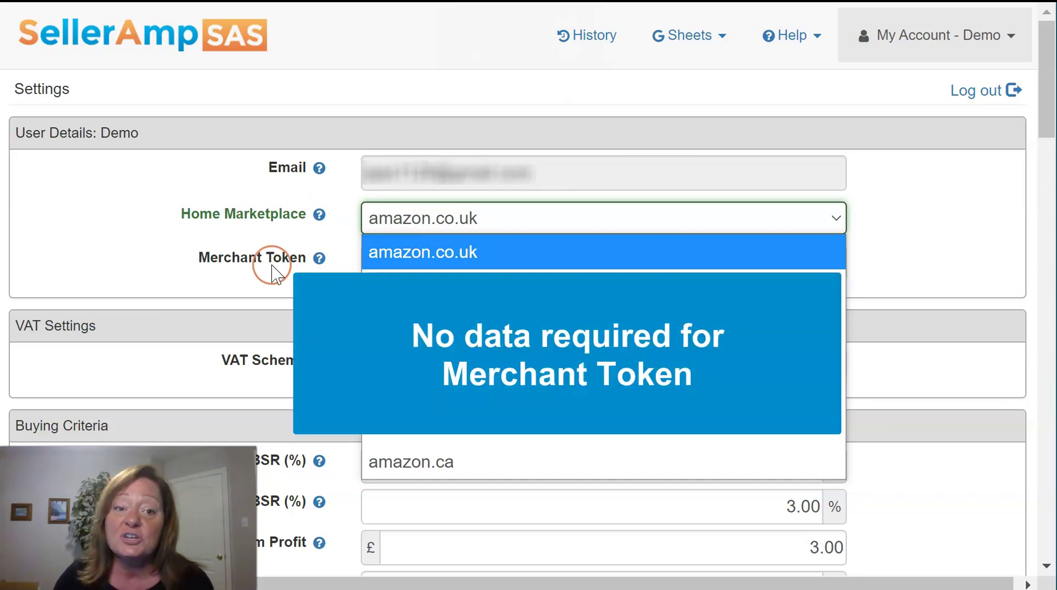
{"action": "left_click", "coordinate": [197, 258]}
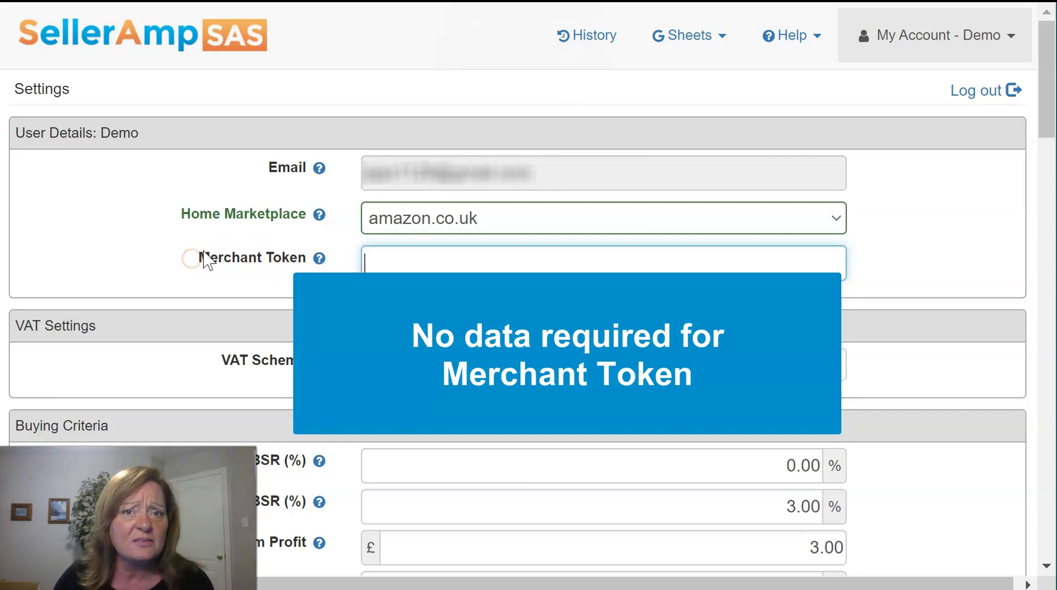
{"action": "left_click", "coordinate": [222, 252]}
{"action": "scroll", "coordinate": [223, 259], "scroll_direction": "down", "scroll_amount": 2}
{"action": "scroll", "coordinate": [223, 254], "scroll_direction": "down", "scroll_amount": 2}
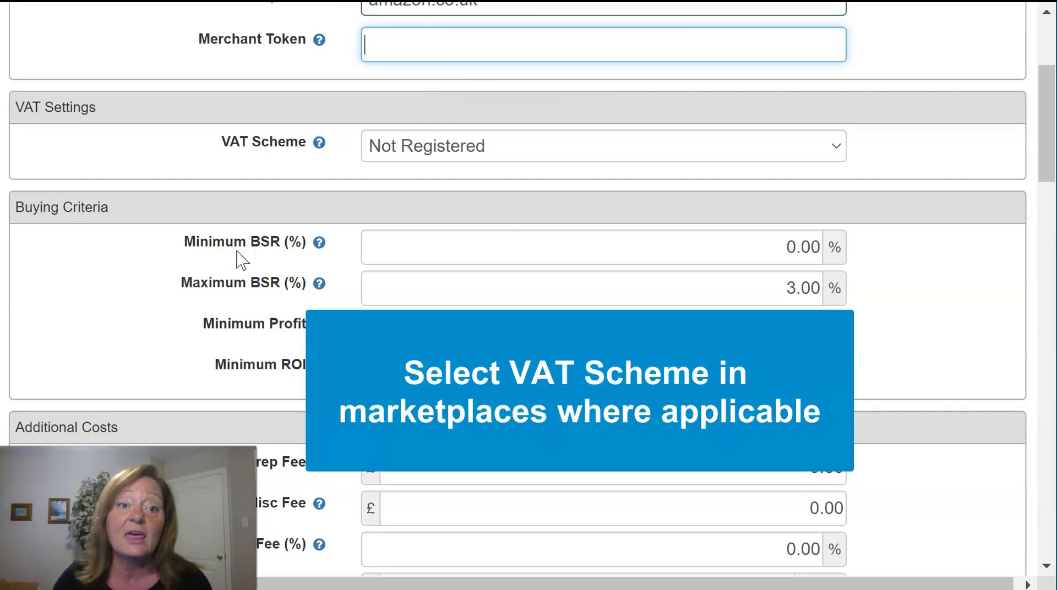
{"action": "left_click", "coordinate": [242, 251]}
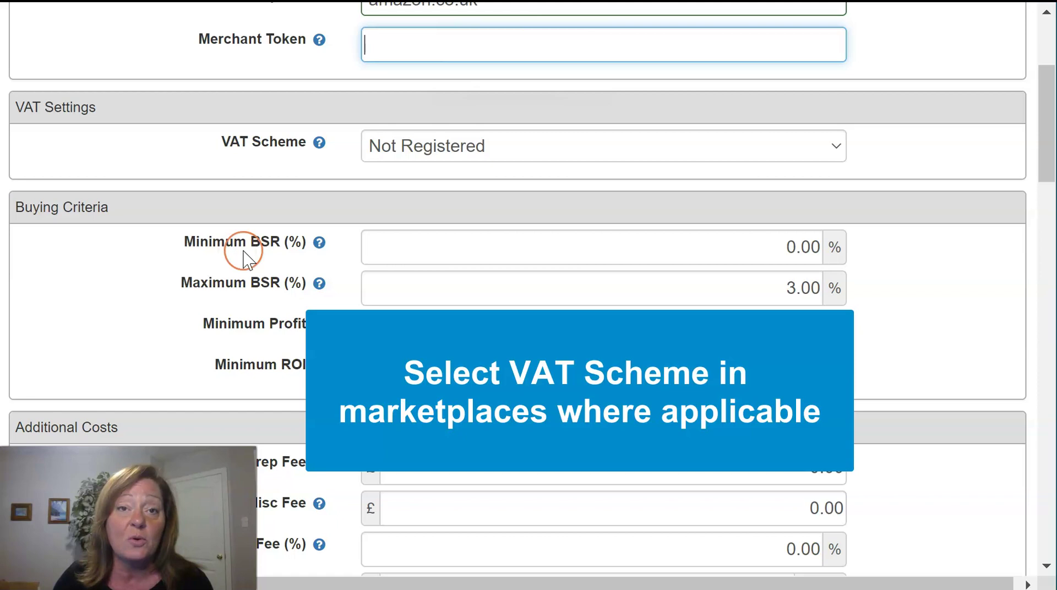
{"action": "left_click", "coordinate": [827, 147]}
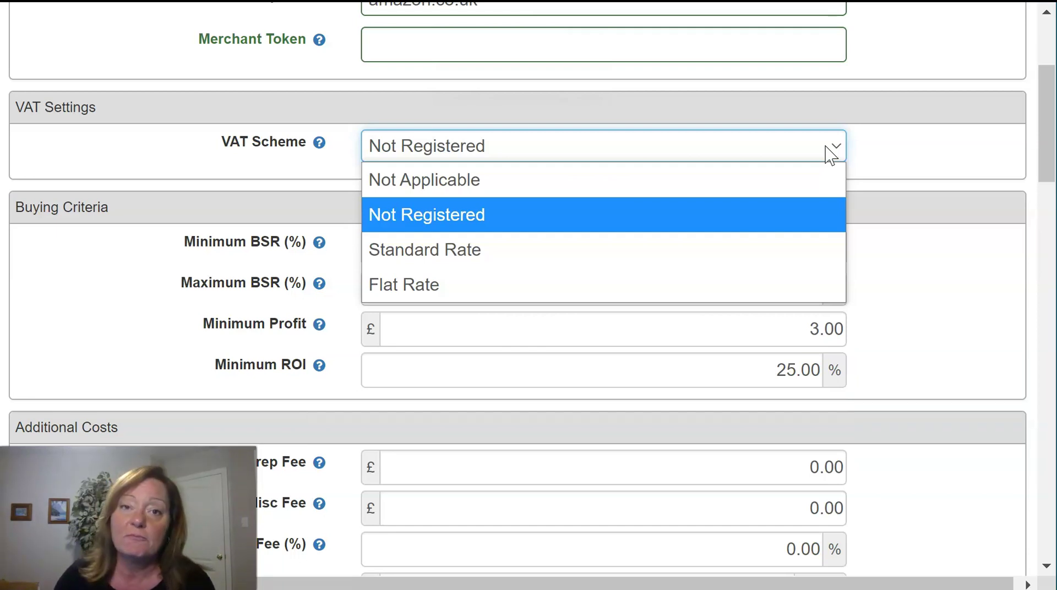
{"action": "left_click", "coordinate": [765, 215]}
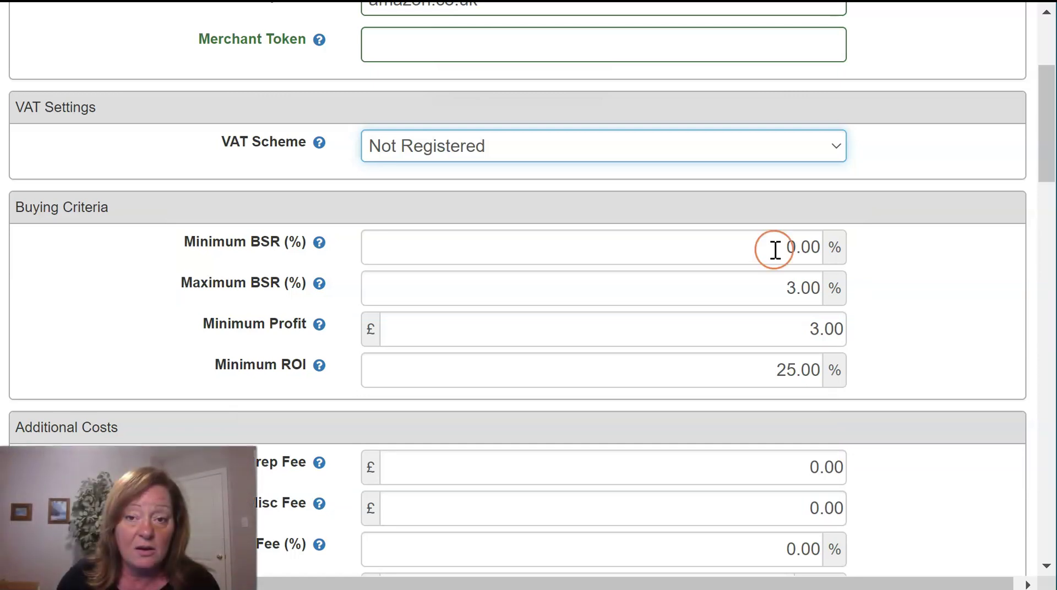
{"action": "left_click", "coordinate": [800, 283]}
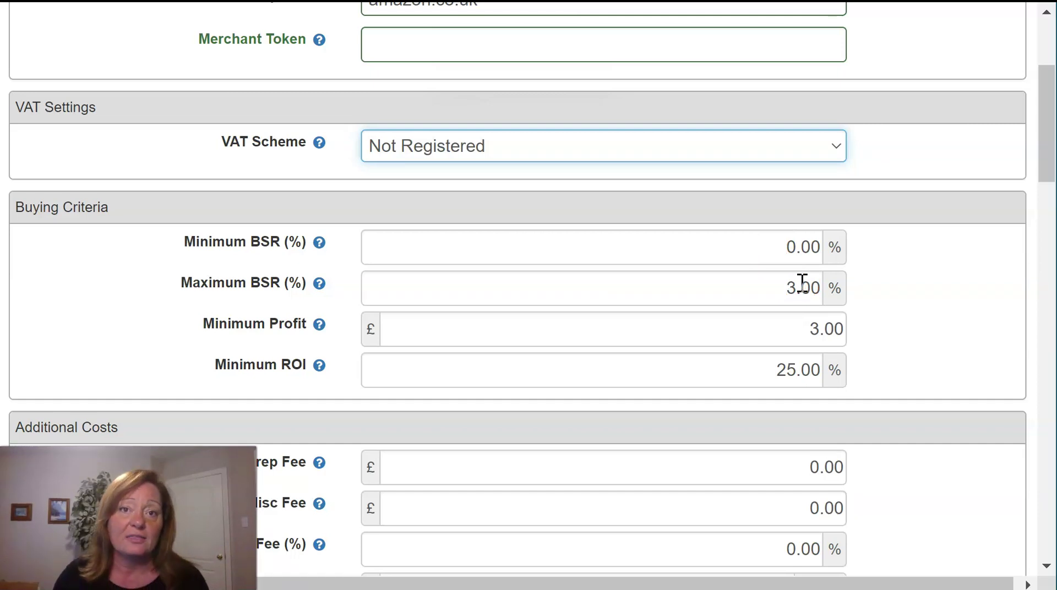
{"action": "left_click", "coordinate": [801, 286]}
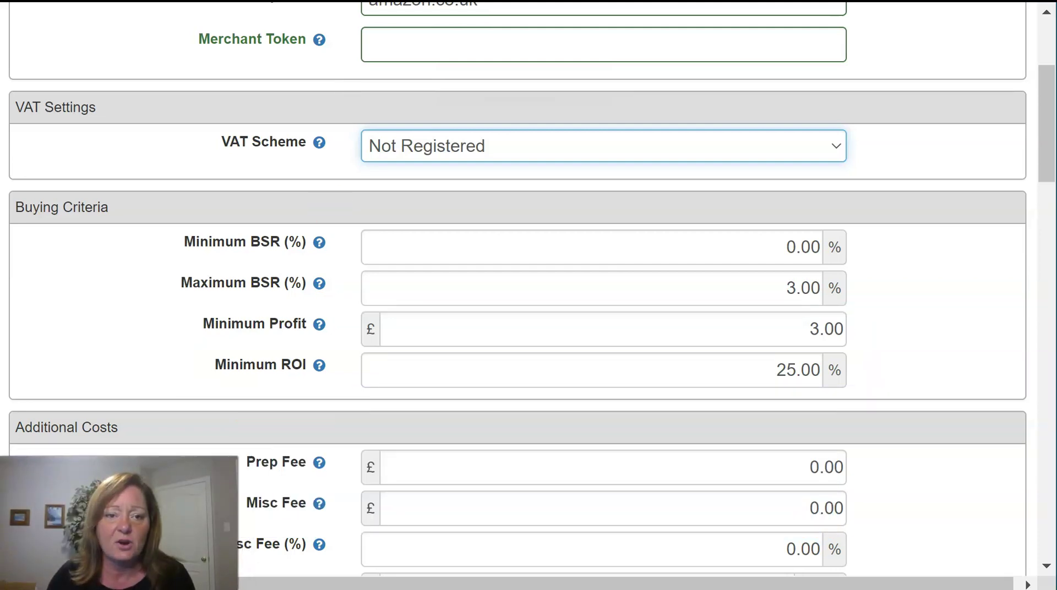
Step: Change the buying criteria to Minimum Profit £2.00 and Minimum ROI 30.00%
{"action": "left_click_drag", "start_coordinate": [787, 329], "coordinate": [873, 324]}
{"action": "type", "text": "2.00"}
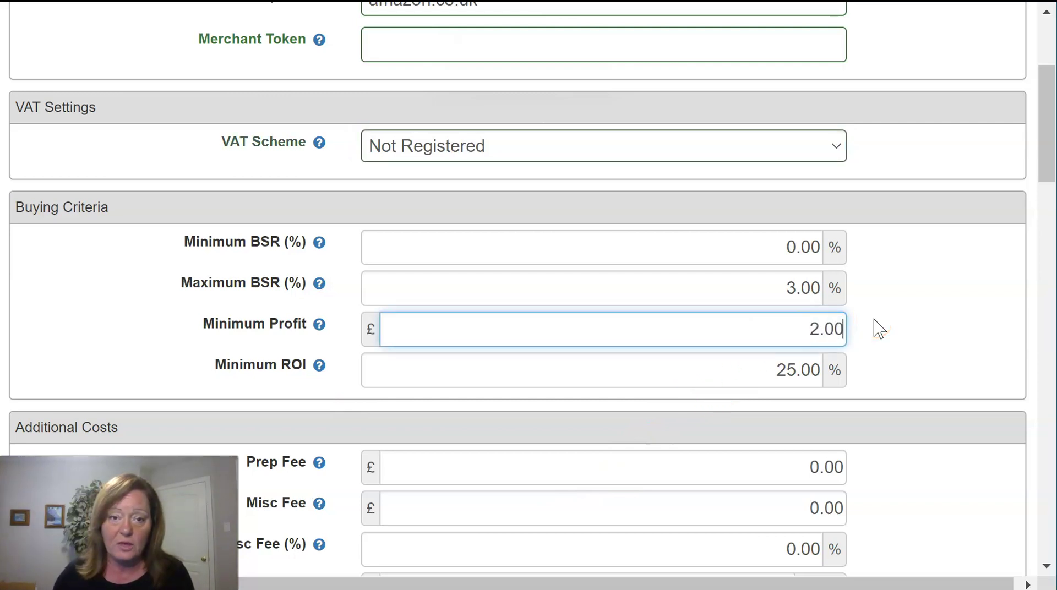
{"action": "double_click", "coordinate": [777, 365]}
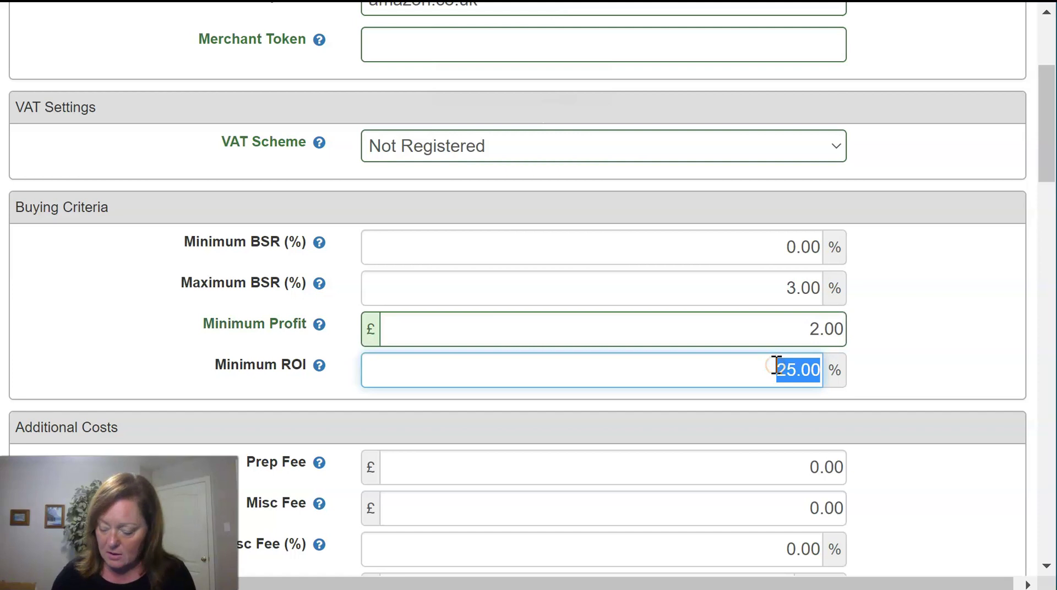
{"action": "type", "text": "30.00"}
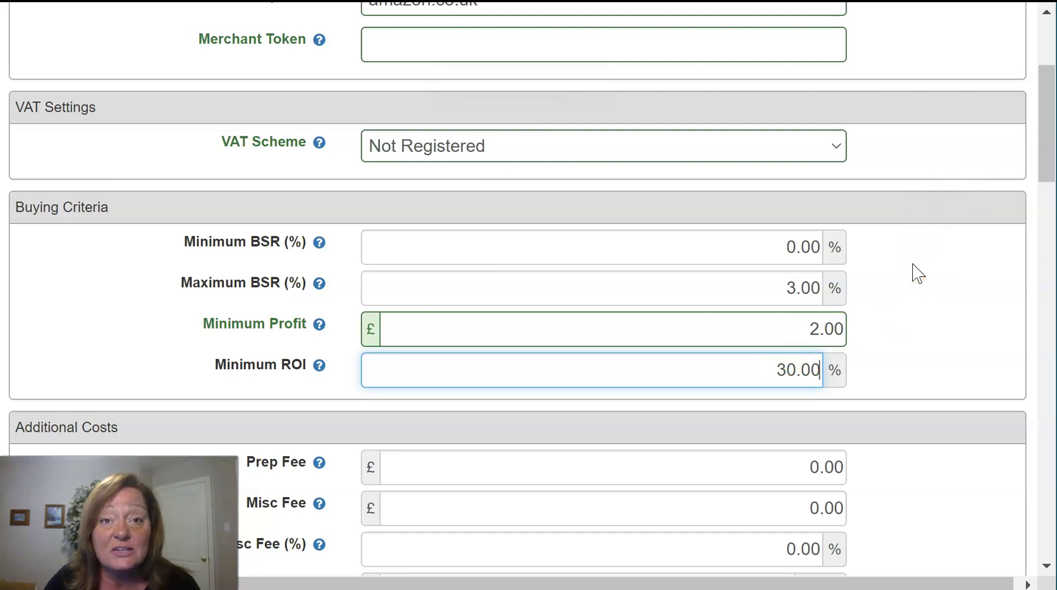
{"action": "scroll", "coordinate": [914, 272], "scroll_direction": "down", "scroll_amount": 4}
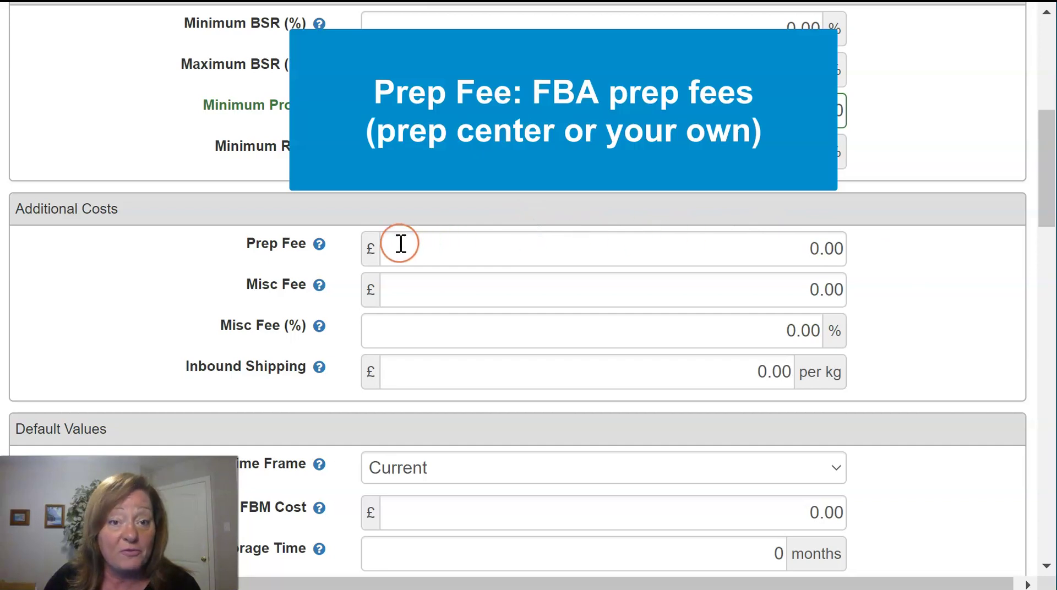
Step: After checking the Prep Fee explanation, set Prep Fee to £1.50 and Misc Fee to £1.00
{"action": "left_click", "coordinate": [324, 246]}
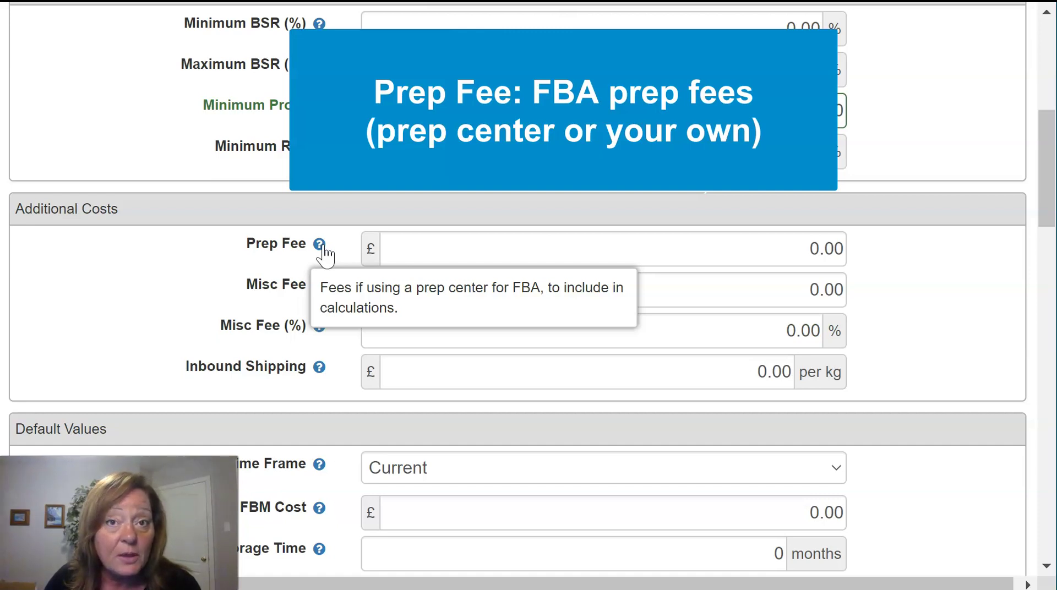
{"action": "left_click", "coordinate": [354, 246]}
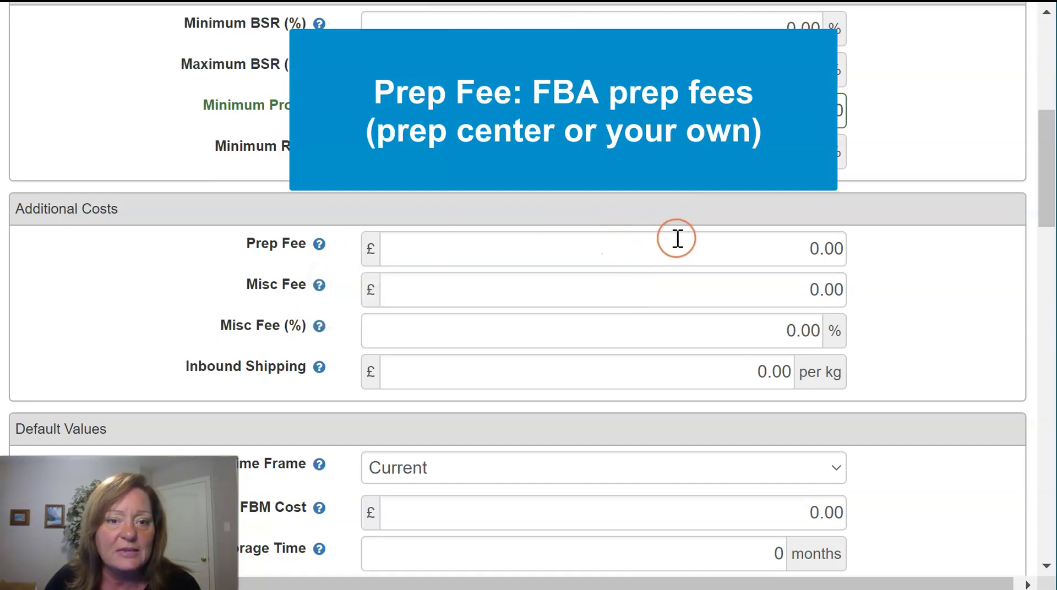
{"action": "left_click_drag", "start_coordinate": [779, 246], "coordinate": [909, 253]}
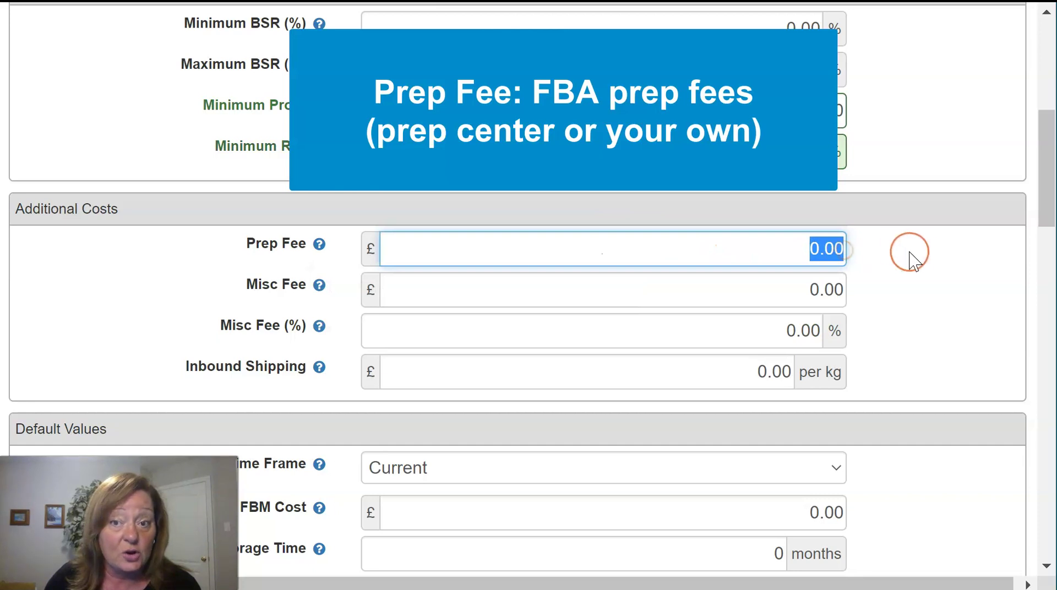
{"action": "type", "text": "1.50"}
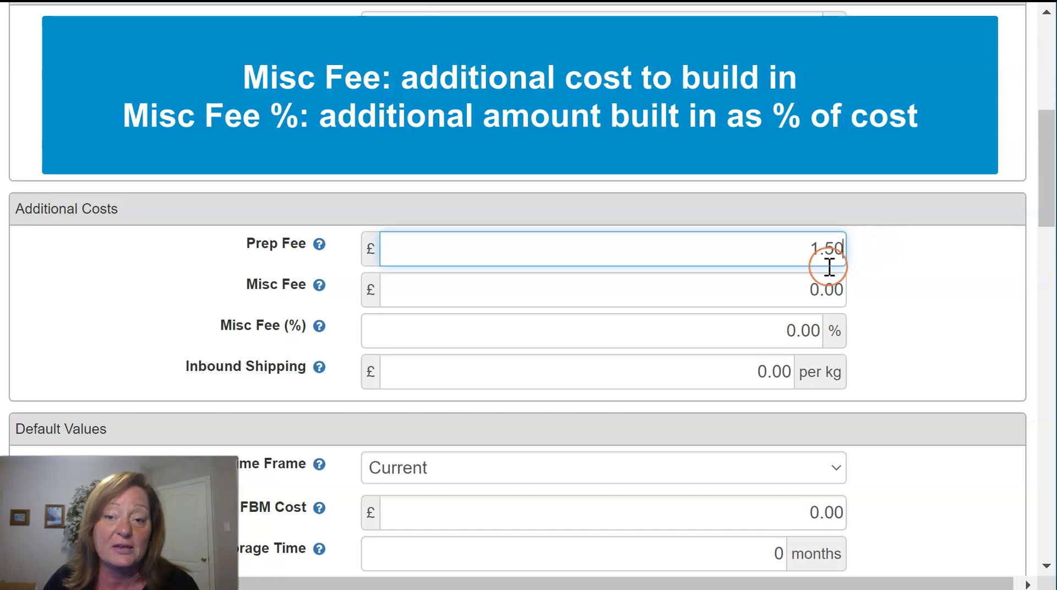
{"action": "key", "text": "Tab"}
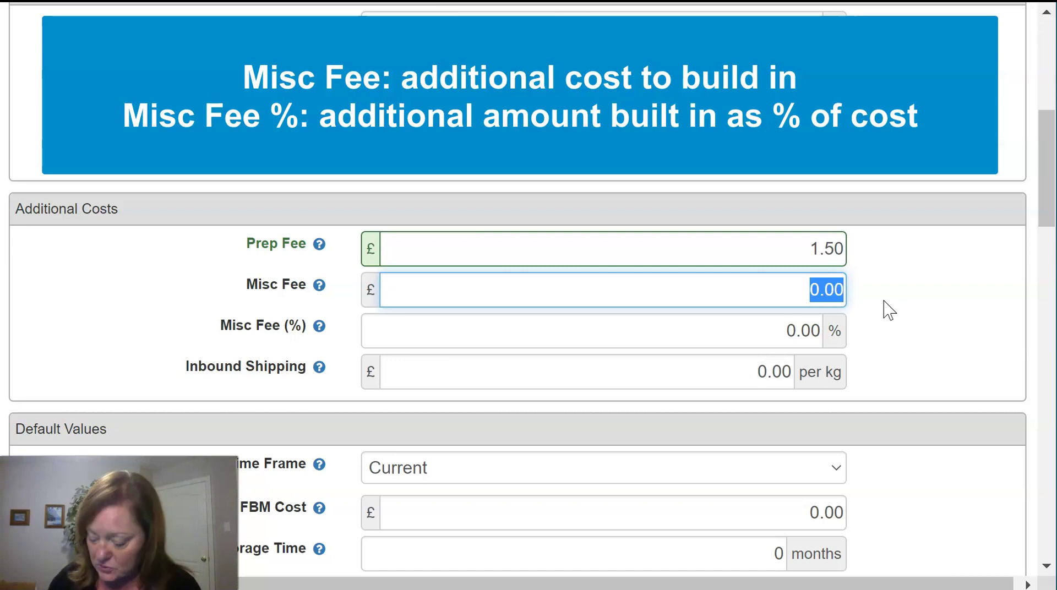
{"action": "type", "text": "1.00"}
{"action": "left_click", "coordinate": [878, 301]}
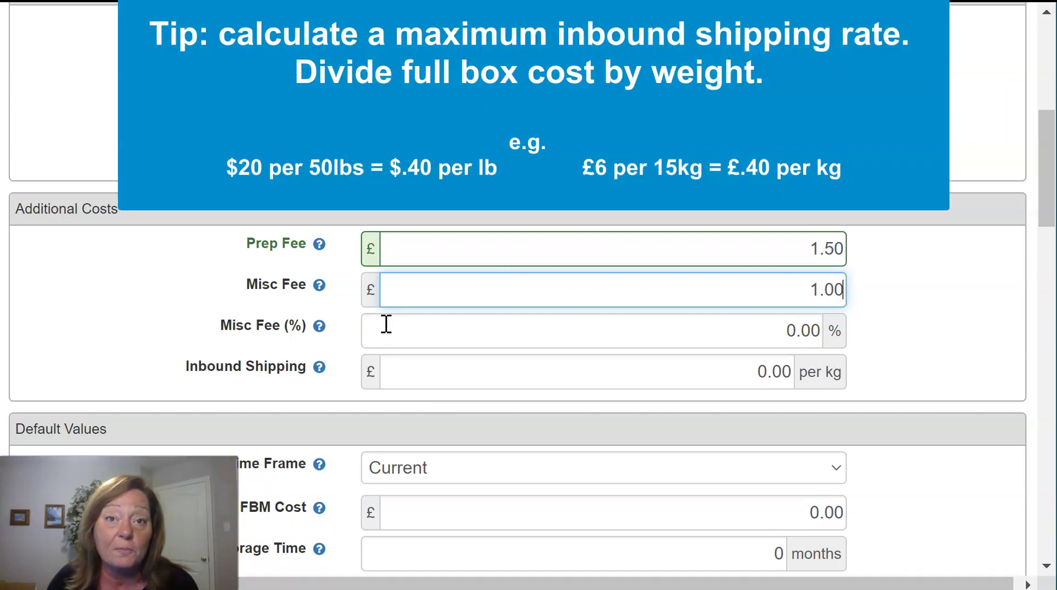
Step: Set the Inbound Shipping rate to .7 per kg
{"action": "left_click", "coordinate": [755, 370]}
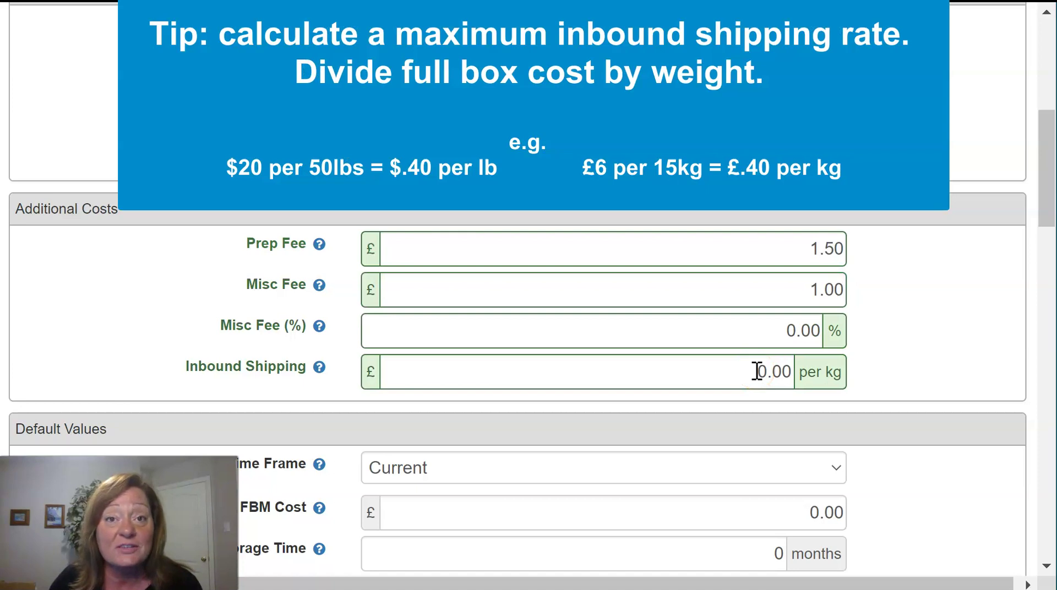
{"action": "double_click", "coordinate": [757, 371]}
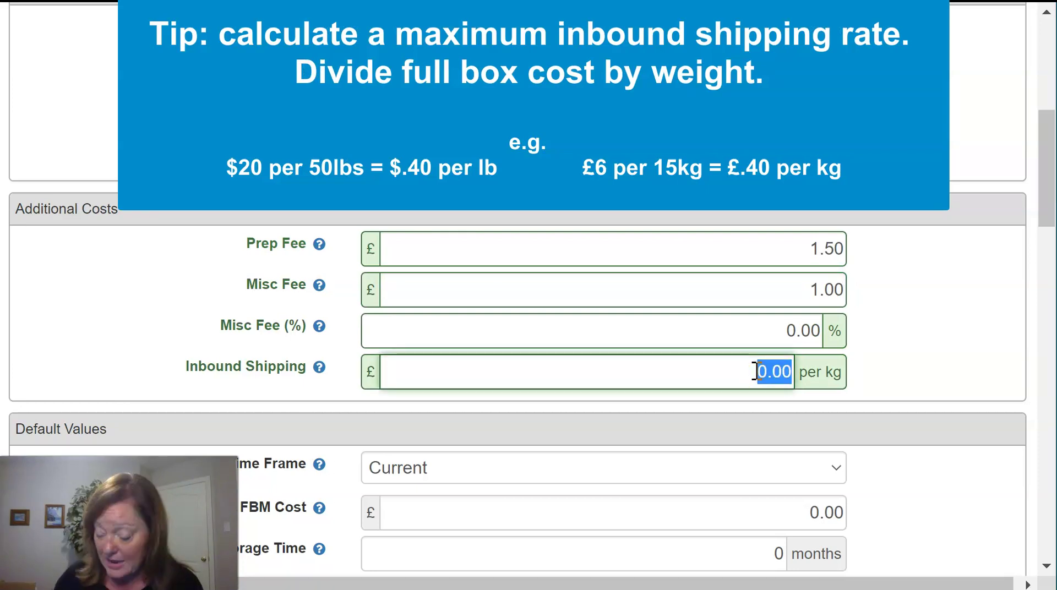
{"action": "type", "text": ".7"}
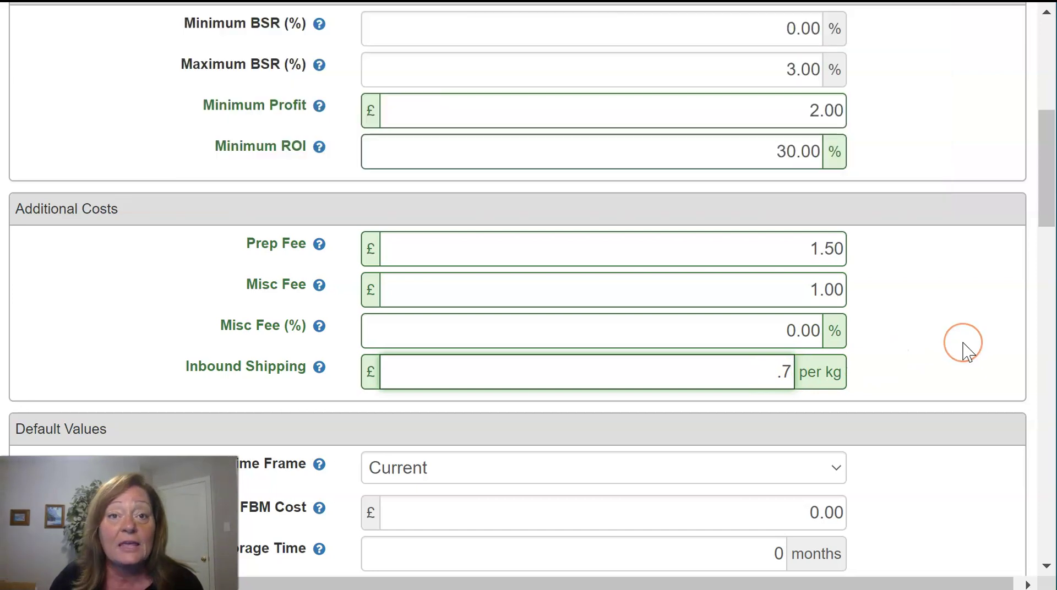
{"action": "scroll", "coordinate": [969, 353], "scroll_direction": "down", "scroll_amount": 2}
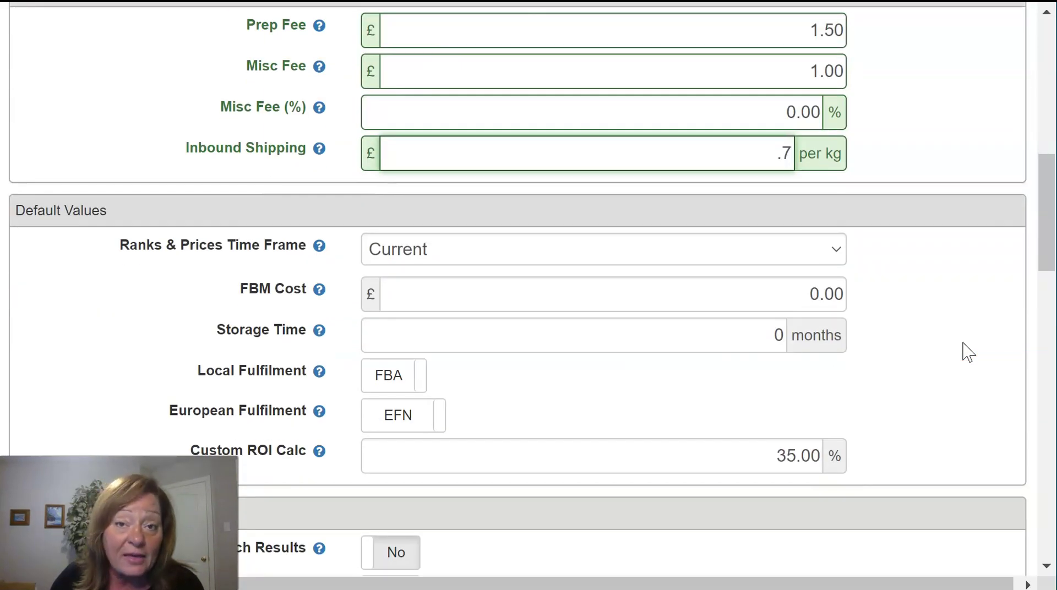
Step: Make 90 Day Average the default ranks and prices time frame
{"action": "left_click", "coordinate": [939, 334]}
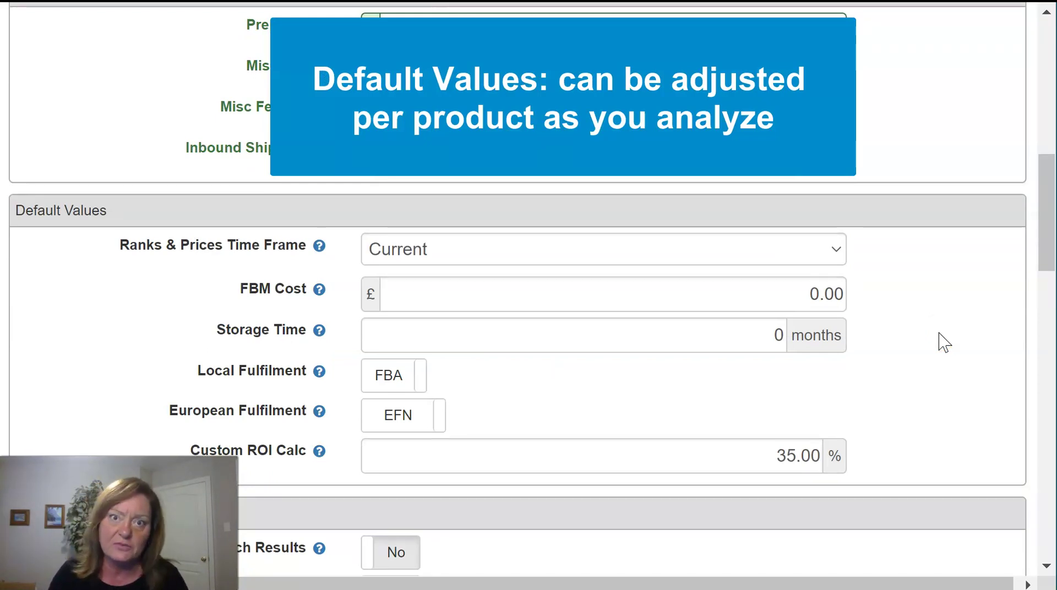
{"action": "left_click_drag", "start_coordinate": [928, 335], "coordinate": [807, 286]}
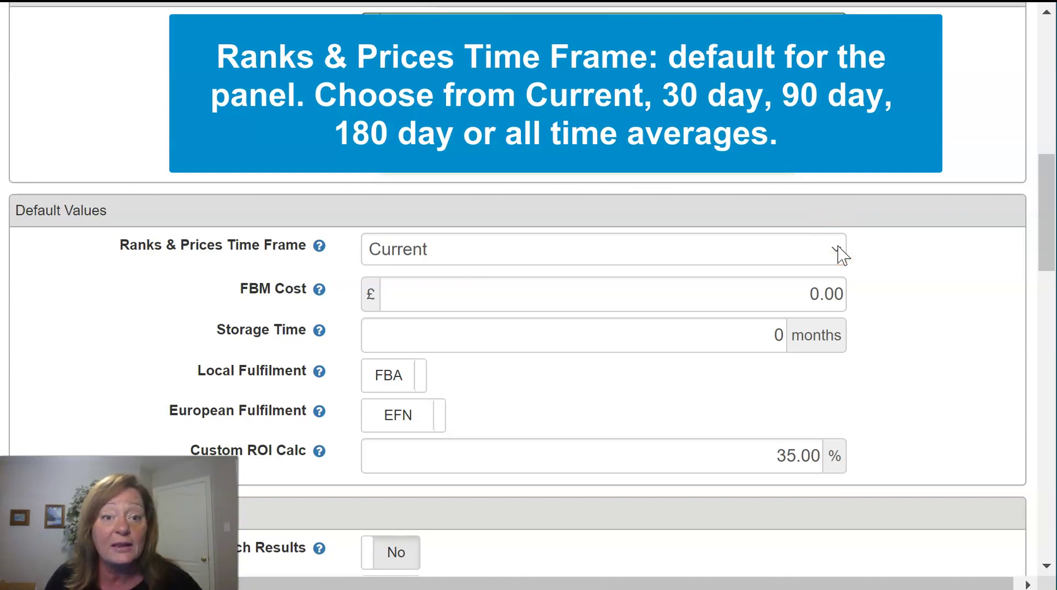
{"action": "left_click", "coordinate": [840, 254]}
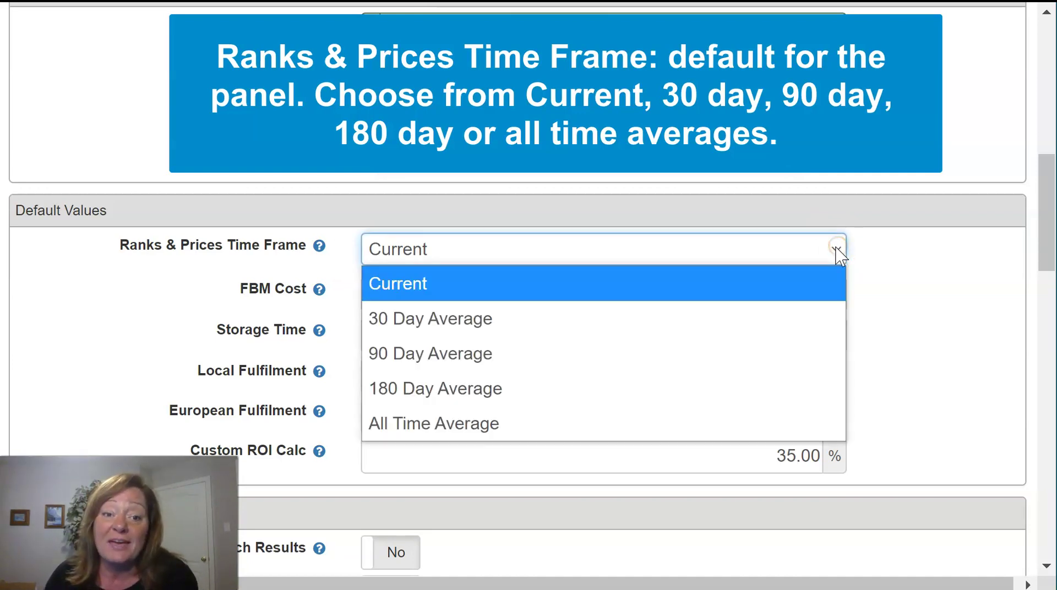
{"action": "left_click", "coordinate": [461, 359]}
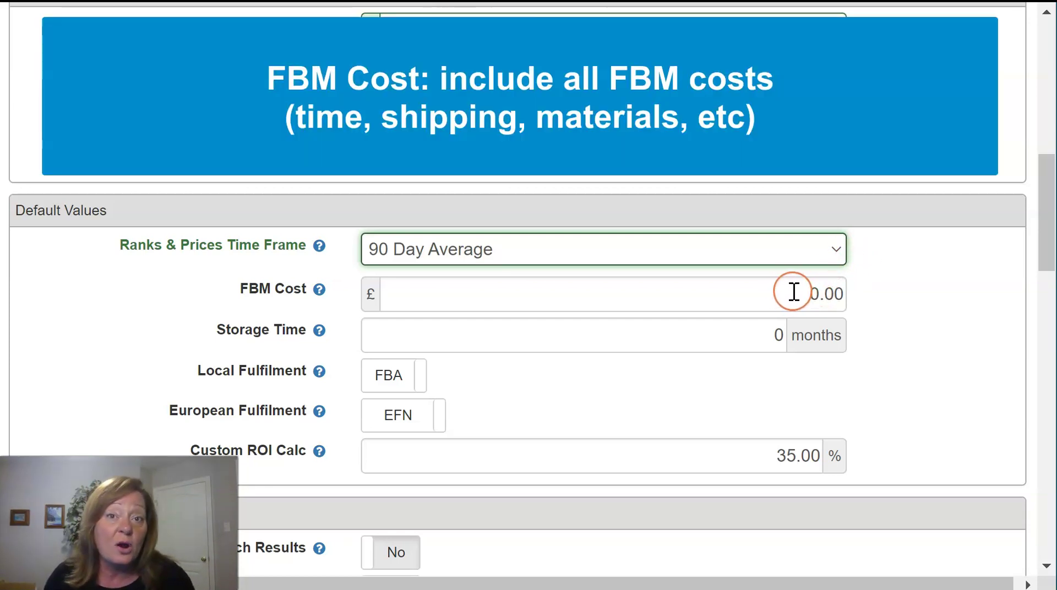
Step: Set FBM Cost to £3.00 and Storage Time to 1 month
{"action": "left_click", "coordinate": [800, 295]}
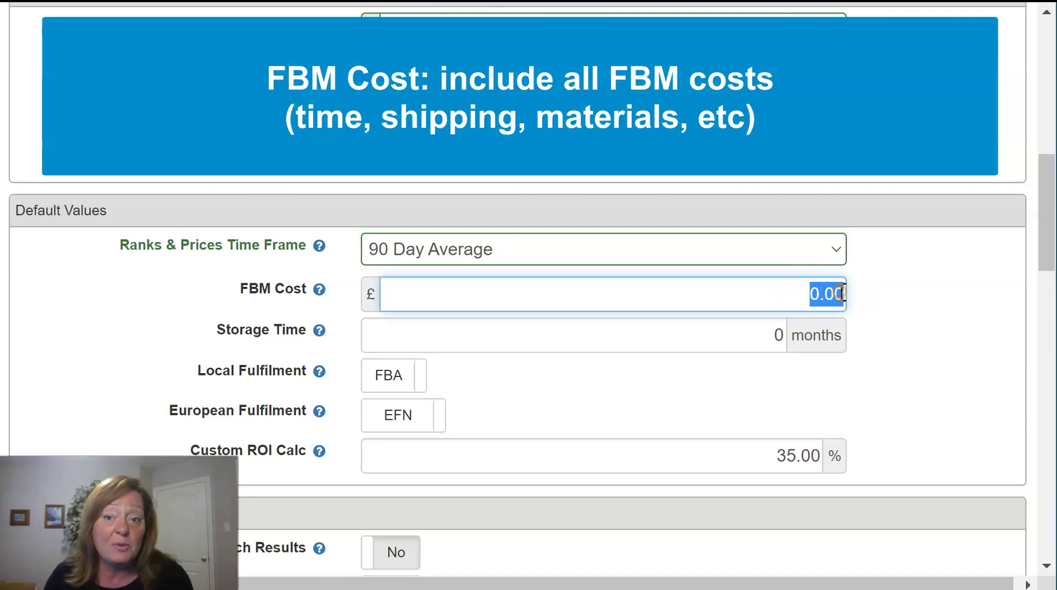
{"action": "type", "text": "30"}
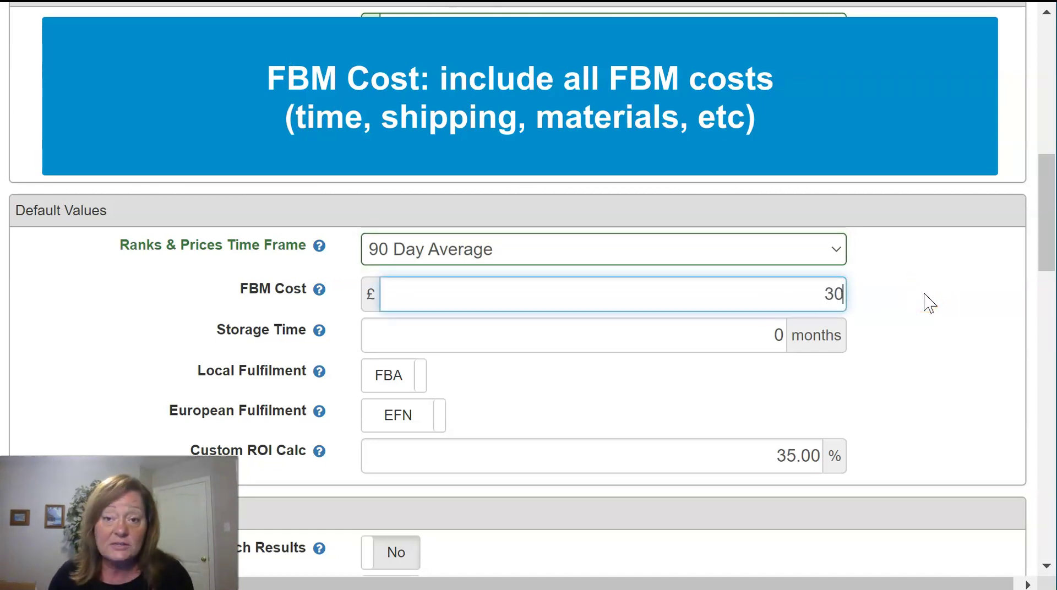
{"action": "key", "text": "BackSpace"}
{"action": "type", "text": ".00"}
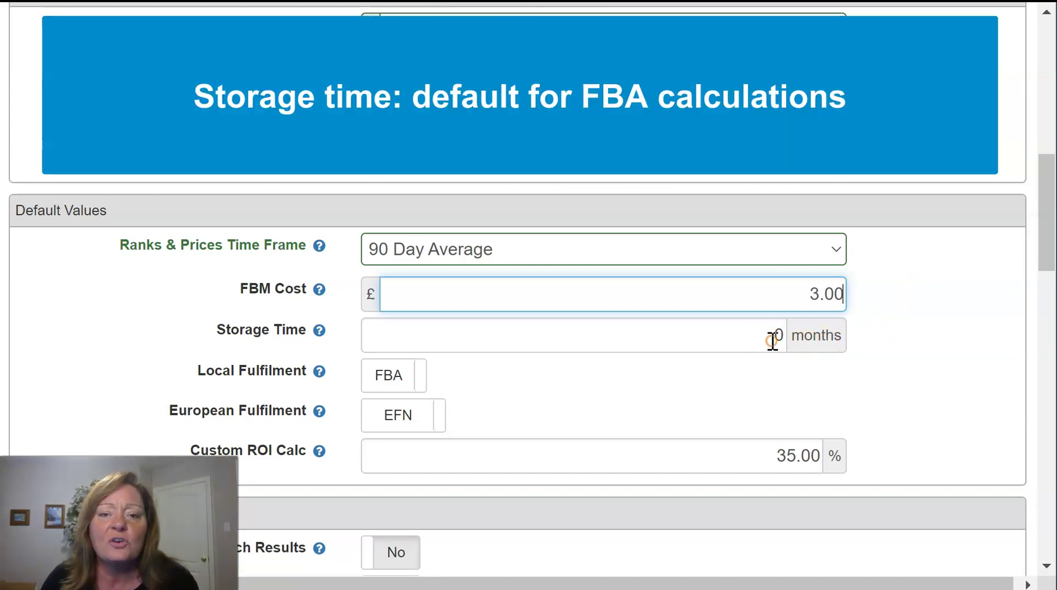
{"action": "left_click", "coordinate": [776, 339]}
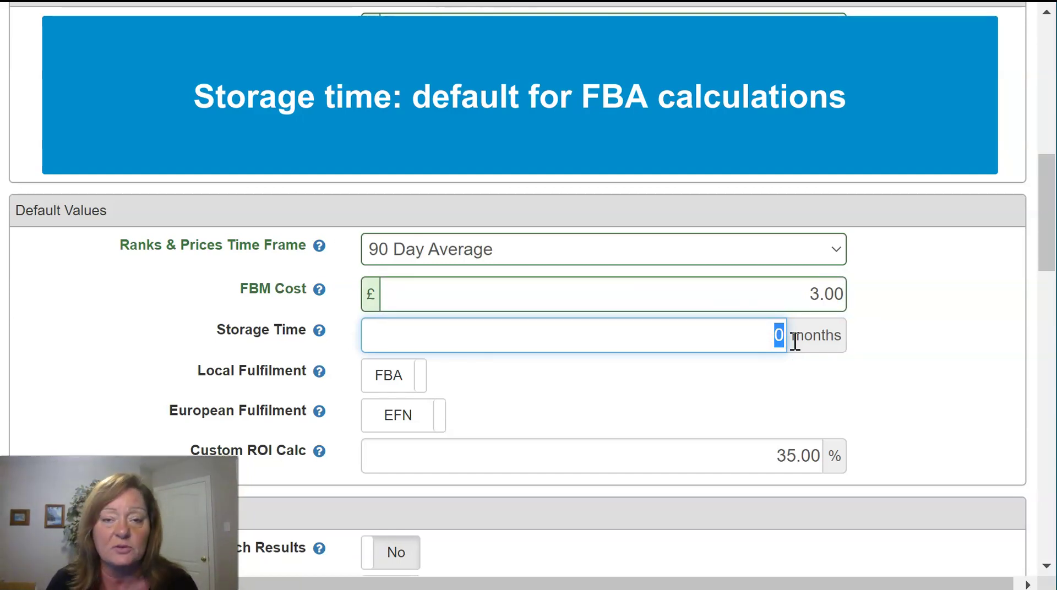
{"action": "type", "text": "1"}
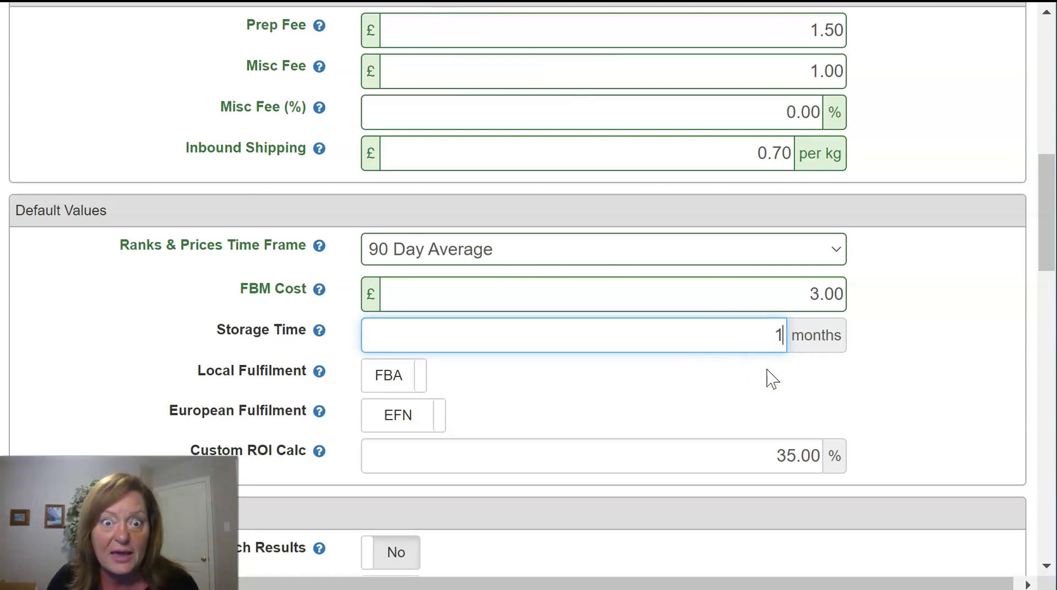
Step: Preview FBM and Pan EU fulfilment, then restore FBA local and EFN European fulfilment
{"action": "left_click", "coordinate": [386, 379]}
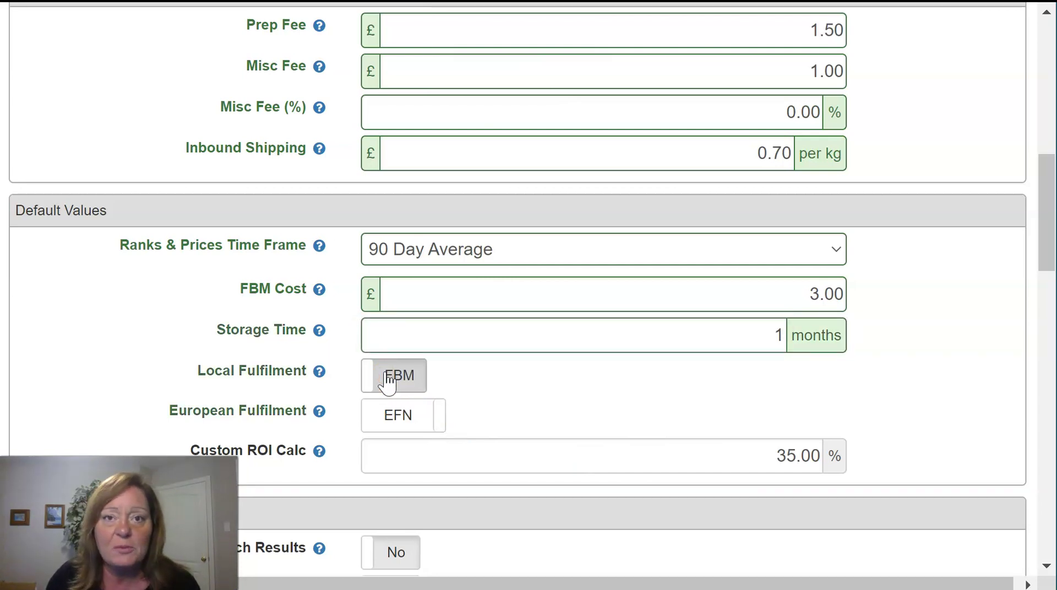
{"action": "left_click", "coordinate": [388, 380]}
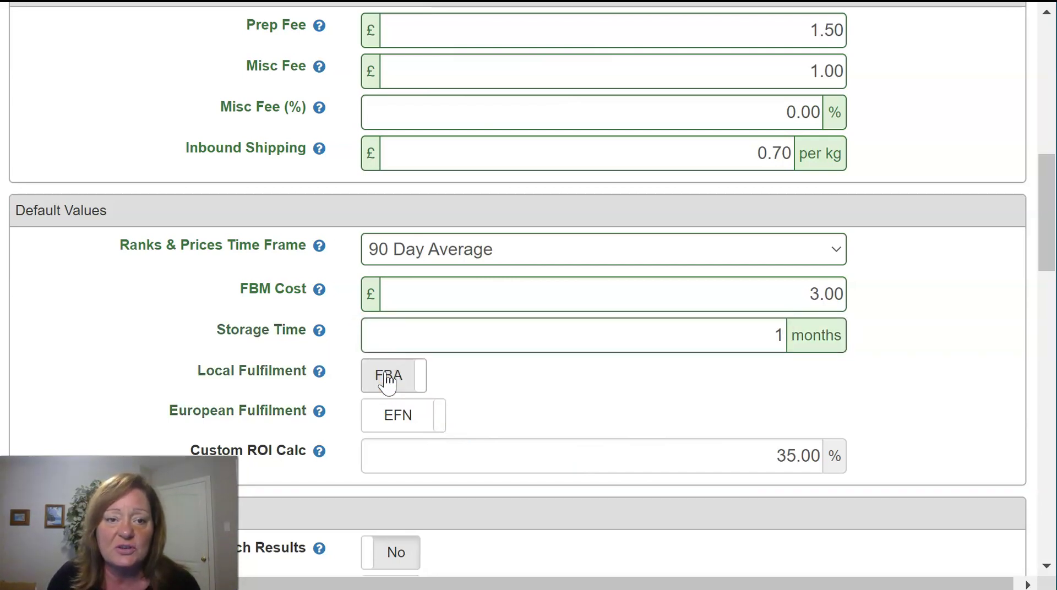
{"action": "left_click", "coordinate": [425, 426]}
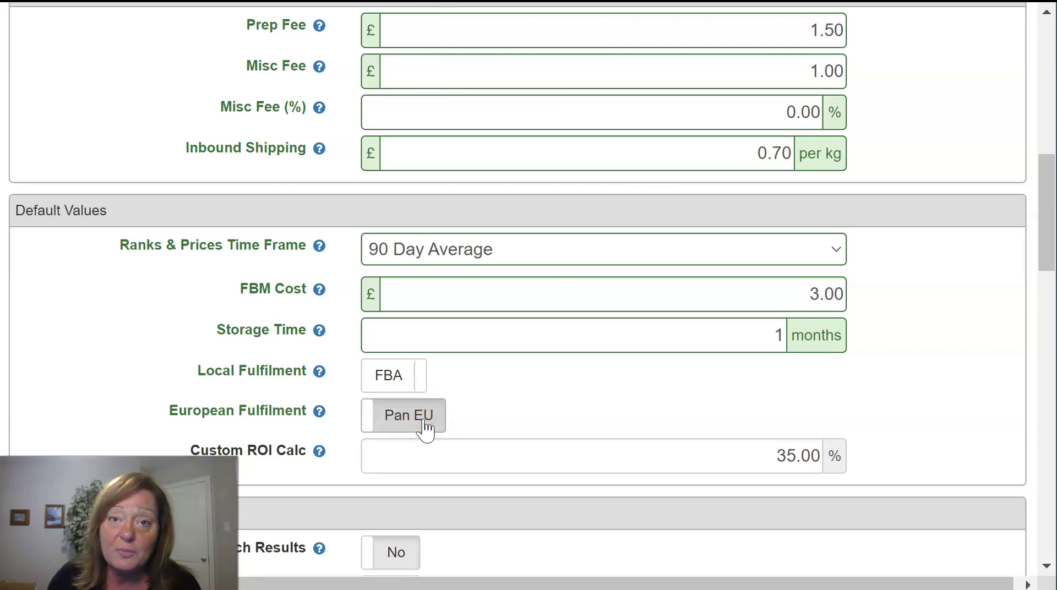
{"action": "left_click", "coordinate": [425, 427]}
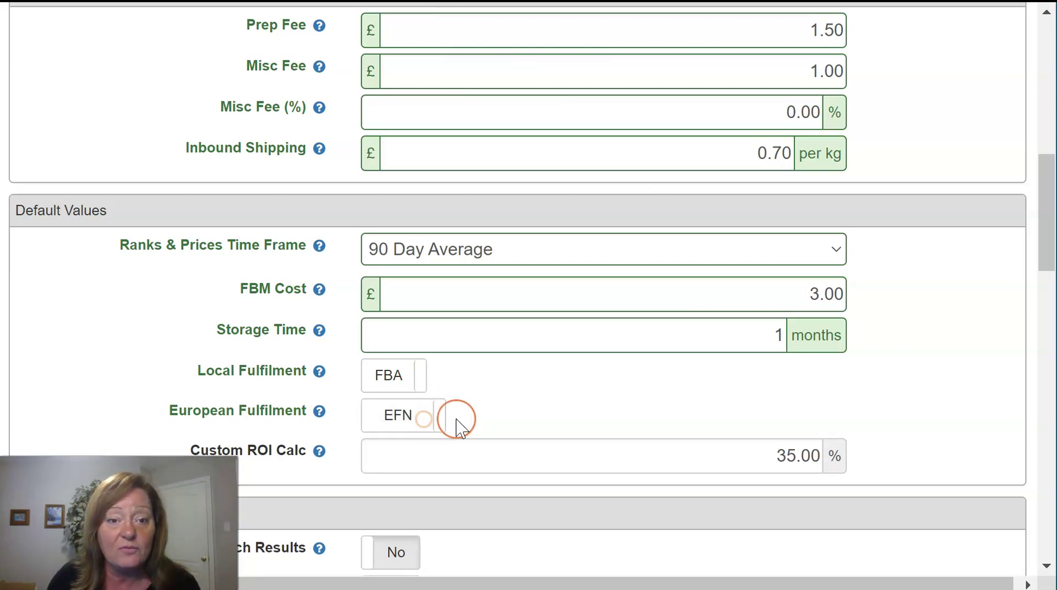
{"action": "left_click", "coordinate": [561, 406]}
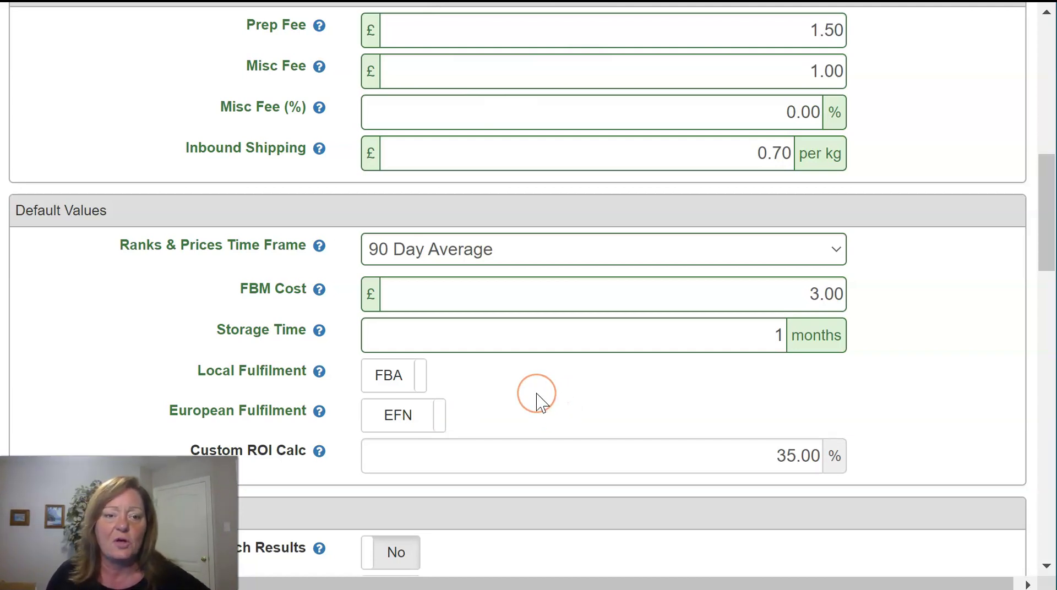
{"action": "left_click", "coordinate": [585, 412]}
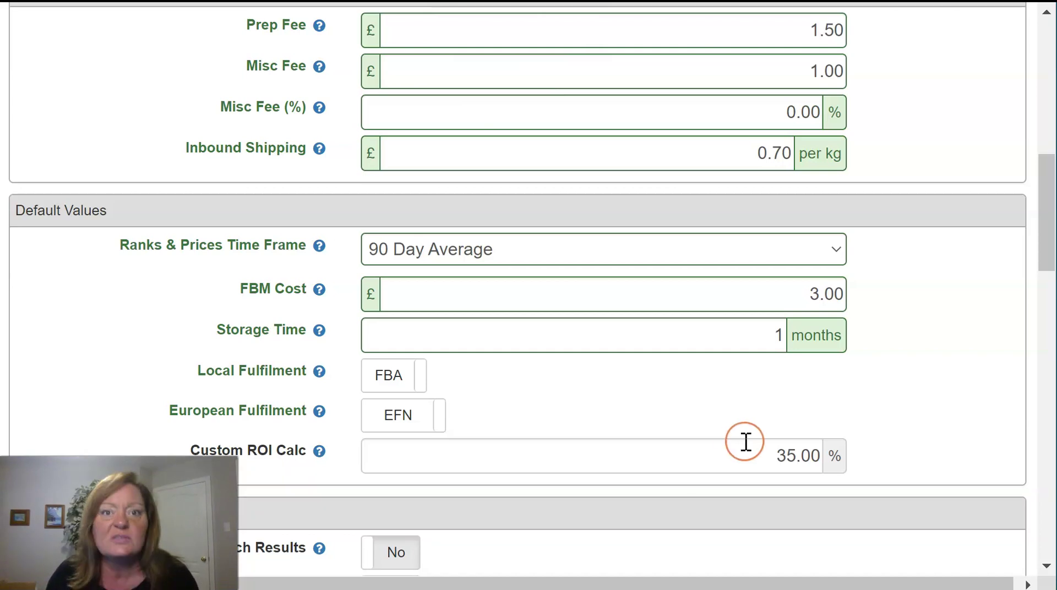
Step: In Miscellaneous, set Keepa on Search Results to Yes and leave Store Geo Location at No
{"action": "scroll", "coordinate": [743, 442], "scroll_direction": "down", "scroll_amount": 2}
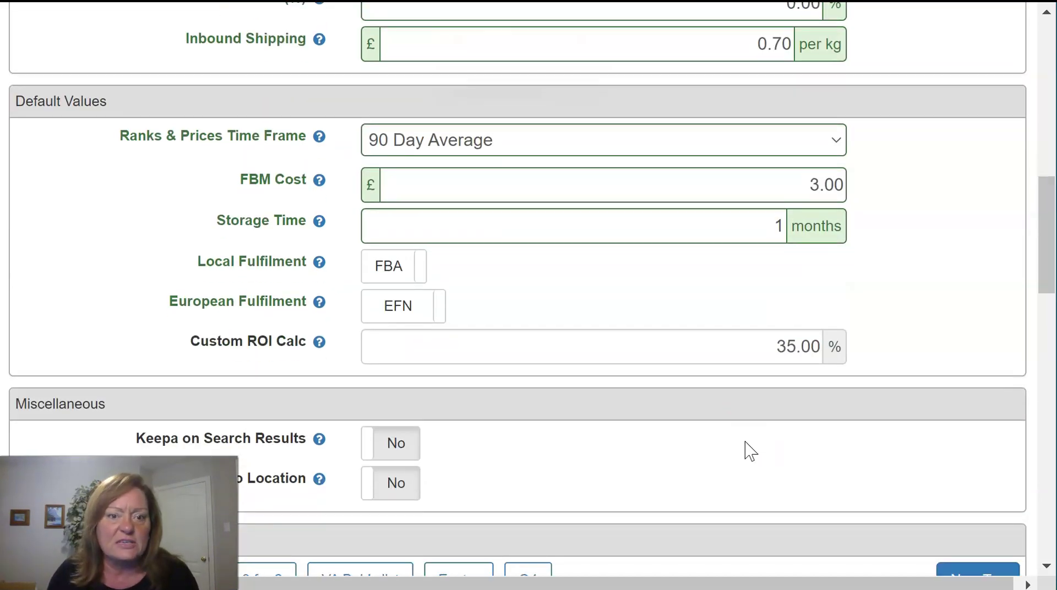
{"action": "scroll", "coordinate": [749, 451], "scroll_direction": "down", "scroll_amount": 2}
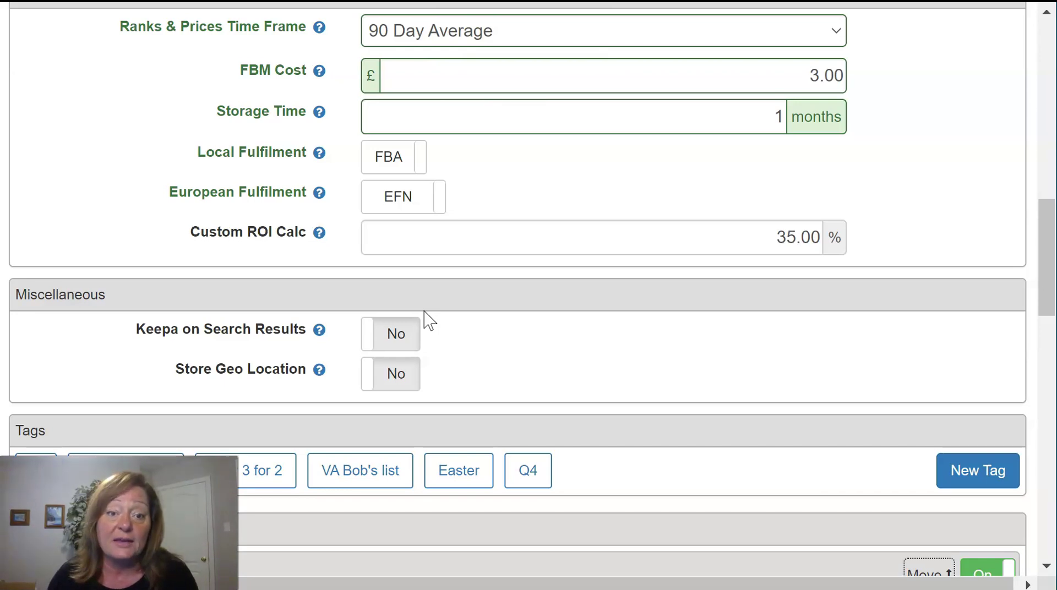
{"action": "left_click", "coordinate": [419, 335]}
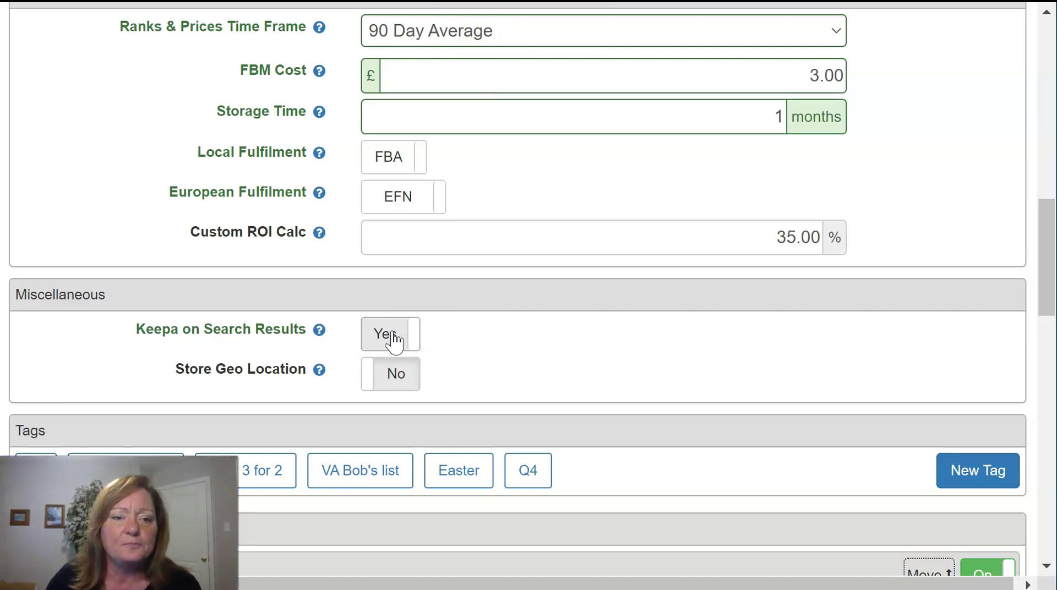
{"action": "mouse_move", "coordinate": [316, 375]}
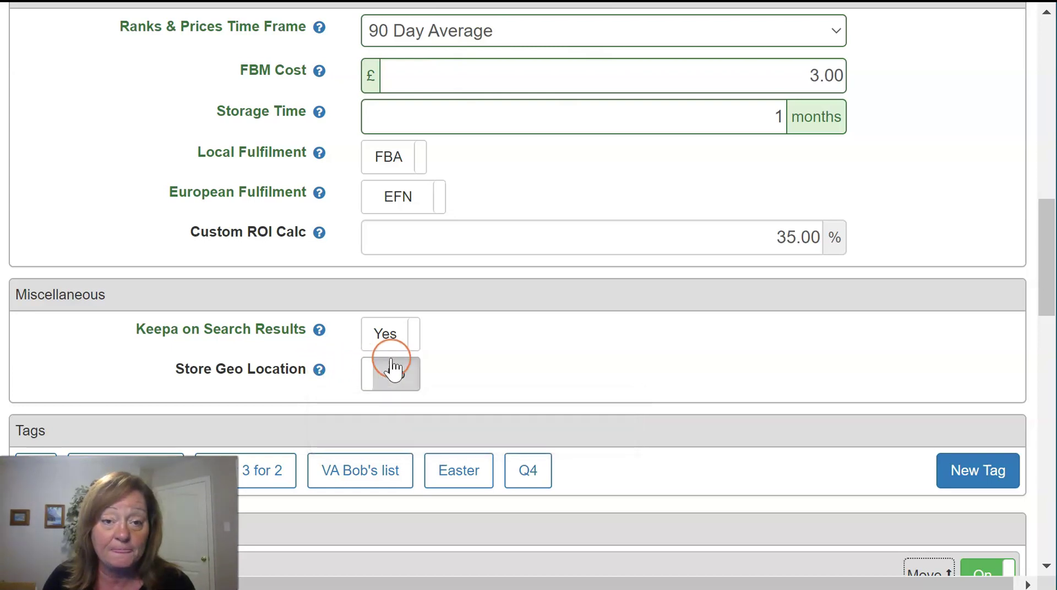
{"action": "scroll", "coordinate": [545, 361], "scroll_direction": "up", "scroll_amount": 2}
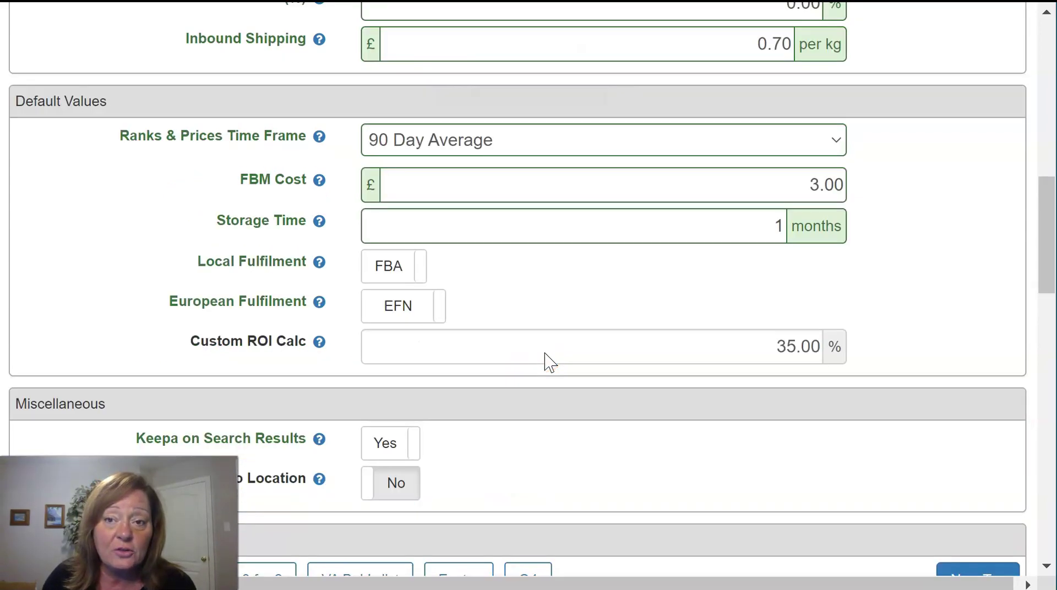
{"action": "scroll", "coordinate": [545, 361], "scroll_direction": "up", "scroll_amount": 6}
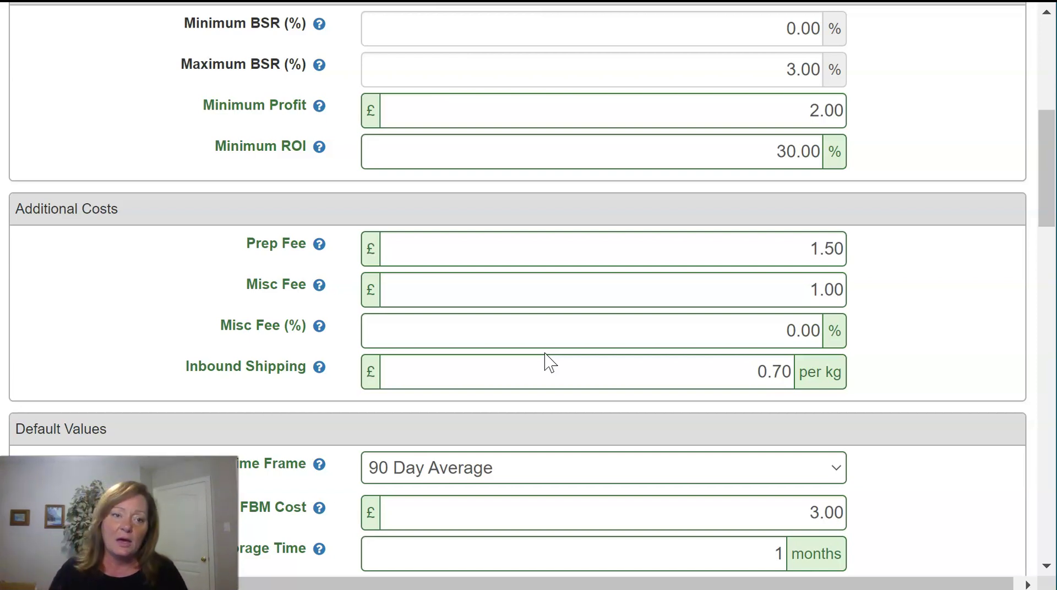
{"action": "left_click", "coordinate": [545, 326]}
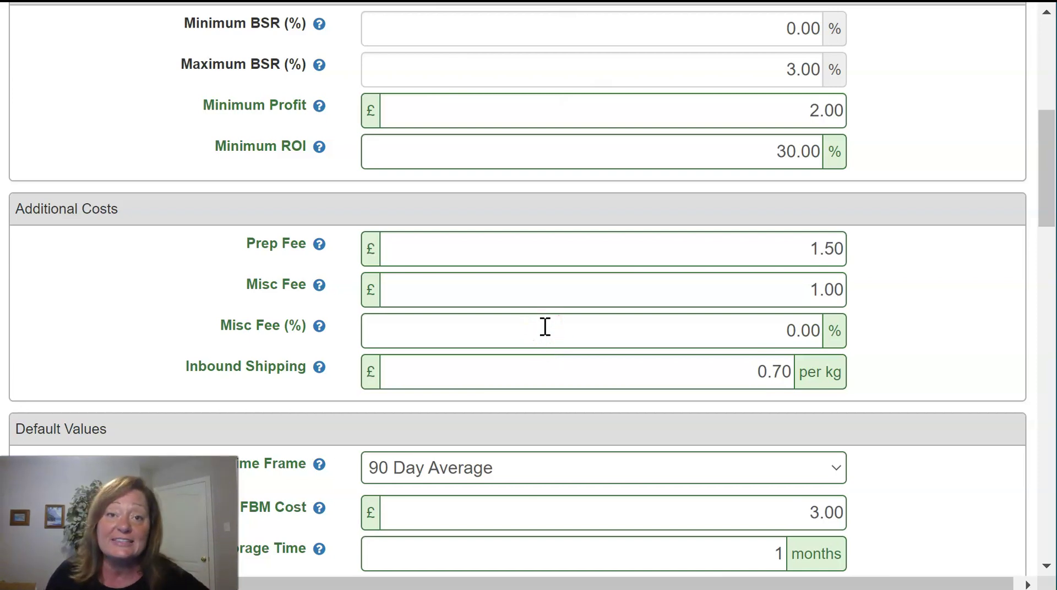
{"action": "scroll", "coordinate": [545, 326], "scroll_direction": "down", "scroll_amount": 8}
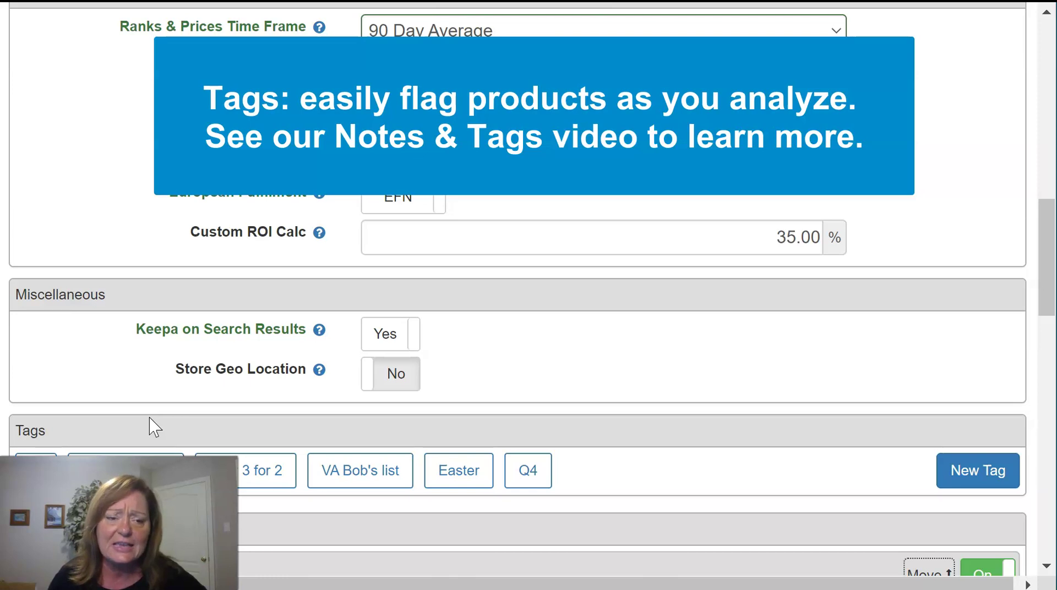
Step: Toggle the Quick Info panel off and back on so it stays enabled
{"action": "scroll", "coordinate": [154, 427], "scroll_direction": "down", "scroll_amount": 2}
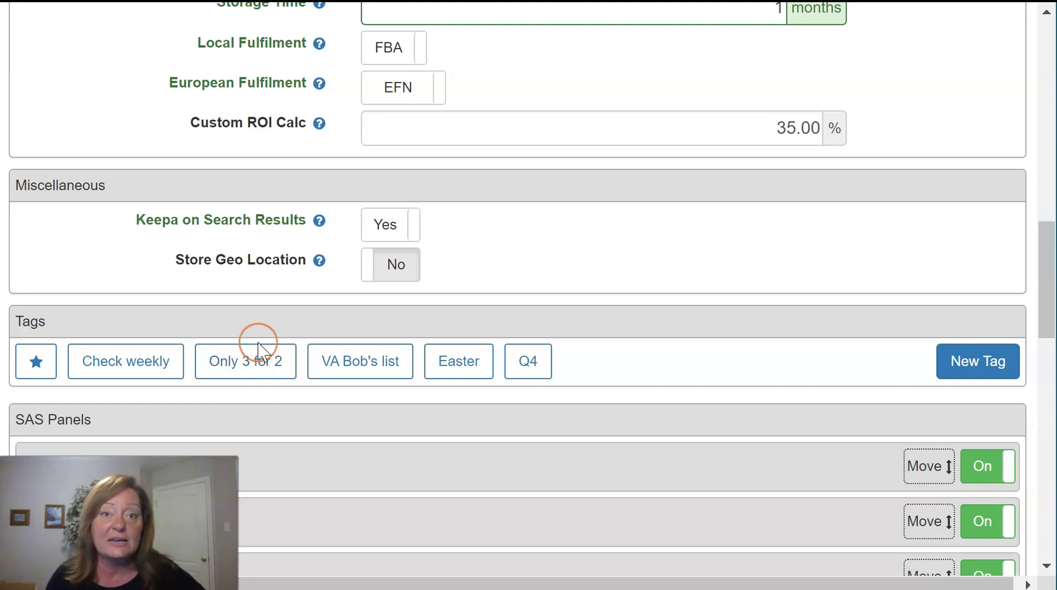
{"action": "scroll", "coordinate": [259, 344], "scroll_direction": "down", "scroll_amount": 2}
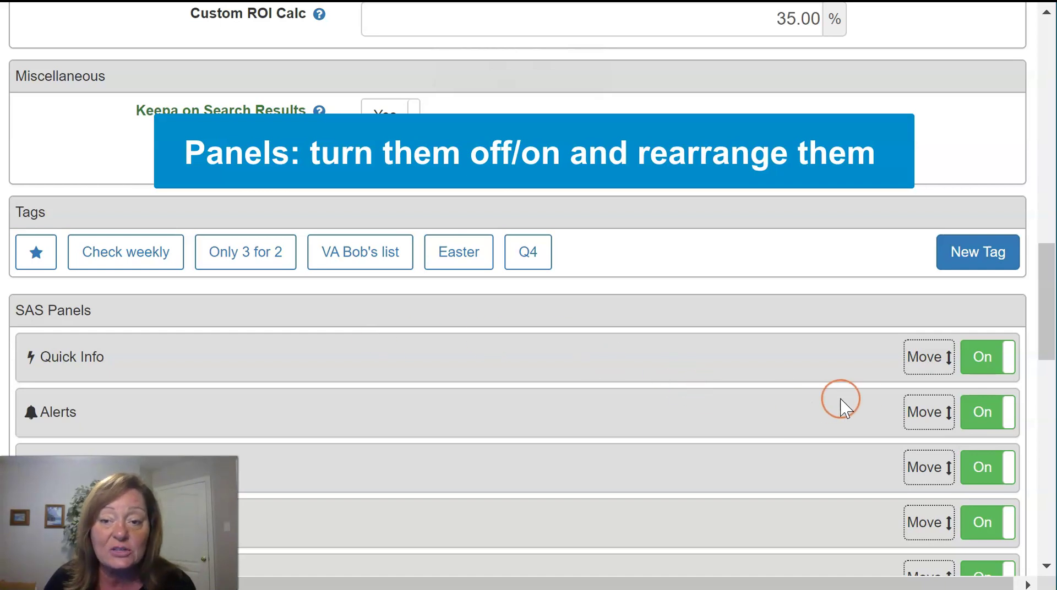
{"action": "left_click", "coordinate": [987, 359]}
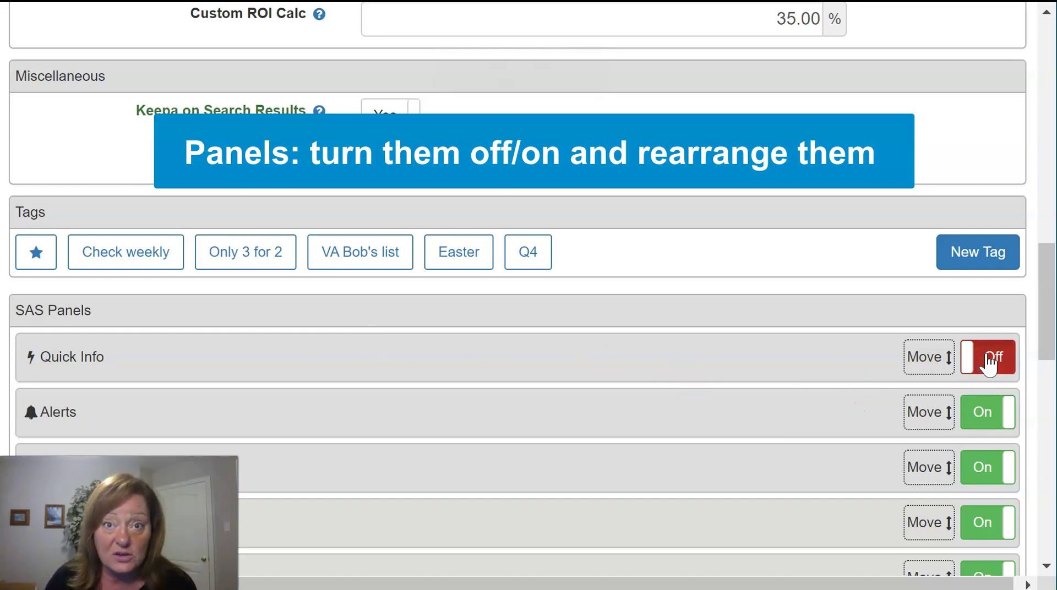
{"action": "left_click", "coordinate": [988, 361]}
Step: Keep Alerts under Quick Info and move Profit Calculator between Offers and Notes & Tags
{"action": "scroll", "coordinate": [980, 355], "scroll_direction": "down", "scroll_amount": 2}
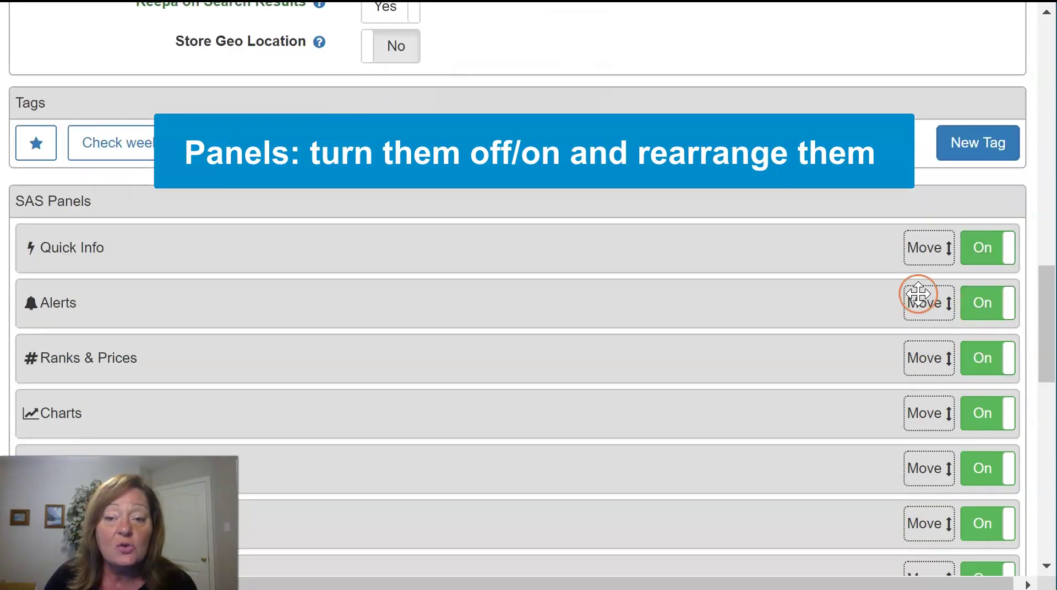
{"action": "mouse_move", "coordinate": [922, 302]}
{"action": "left_mouse_down"}
{"action": "mouse_move", "coordinate": [918, 366]}
{"action": "mouse_move", "coordinate": [912, 298]}
{"action": "left_mouse_up"}
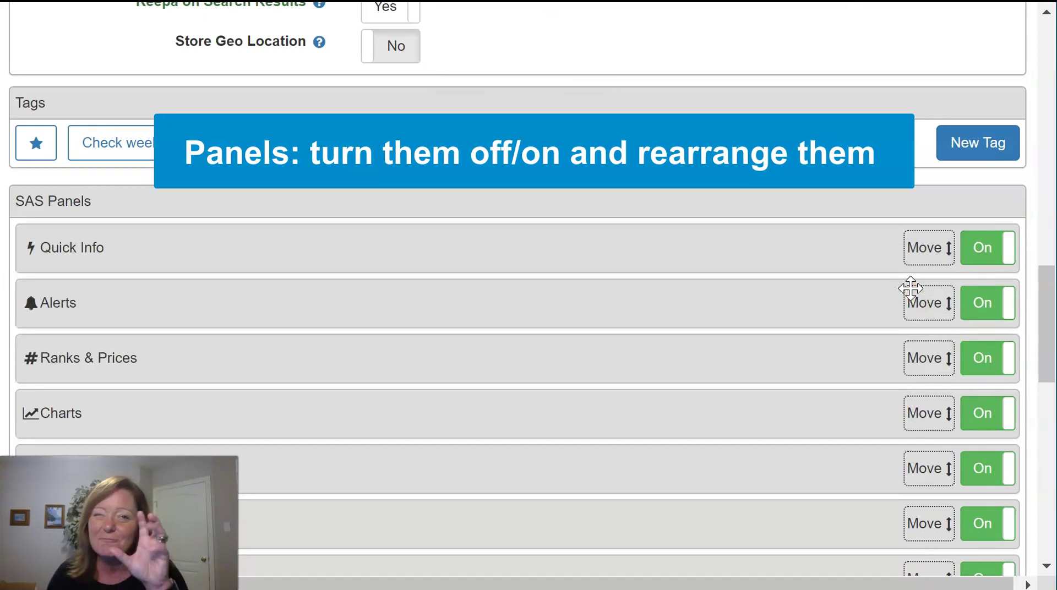
{"action": "left_click", "coordinate": [915, 286]}
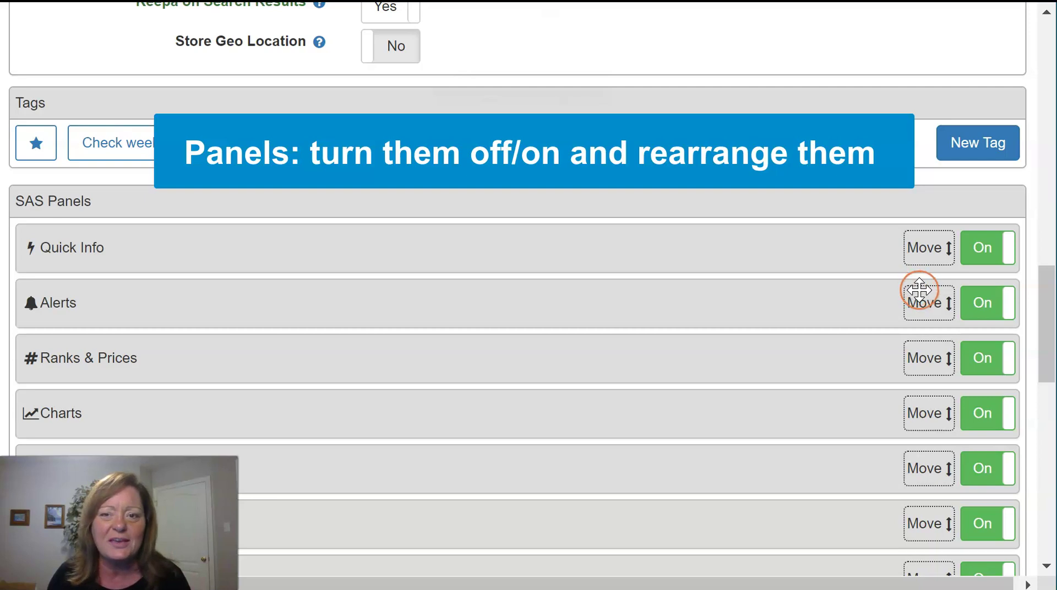
{"action": "scroll", "coordinate": [918, 290], "scroll_direction": "down", "scroll_amount": 3}
{"action": "left_click_drag", "start_coordinate": [920, 305], "coordinate": [932, 277]}
{"action": "left_click", "coordinate": [866, 263]}
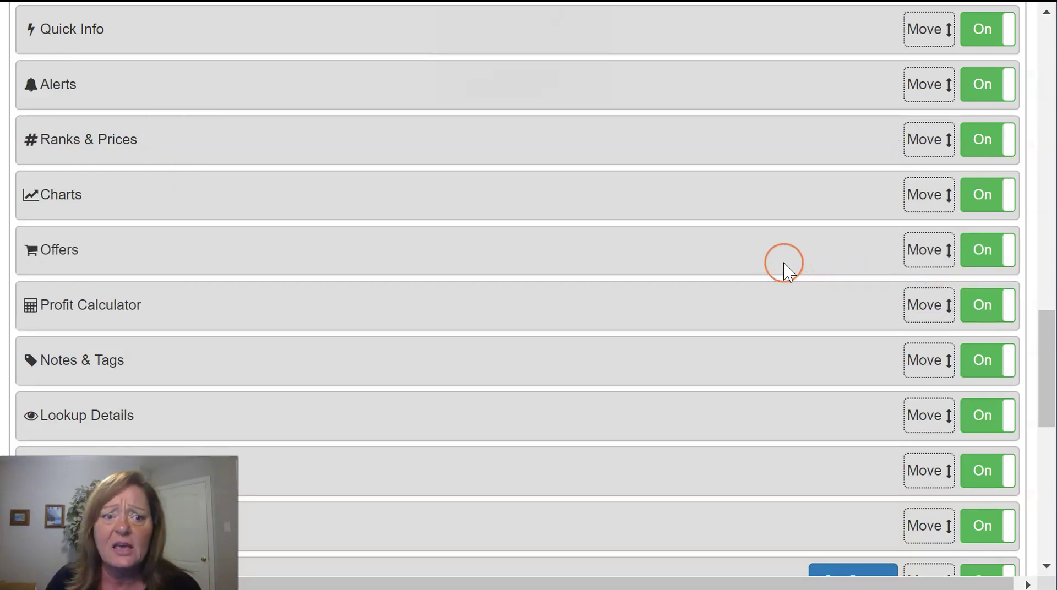
Step: Scroll to the bottom of the Settings page and save the amazon.co.uk profile
{"action": "scroll", "coordinate": [754, 260], "scroll_direction": "down", "scroll_amount": 6}
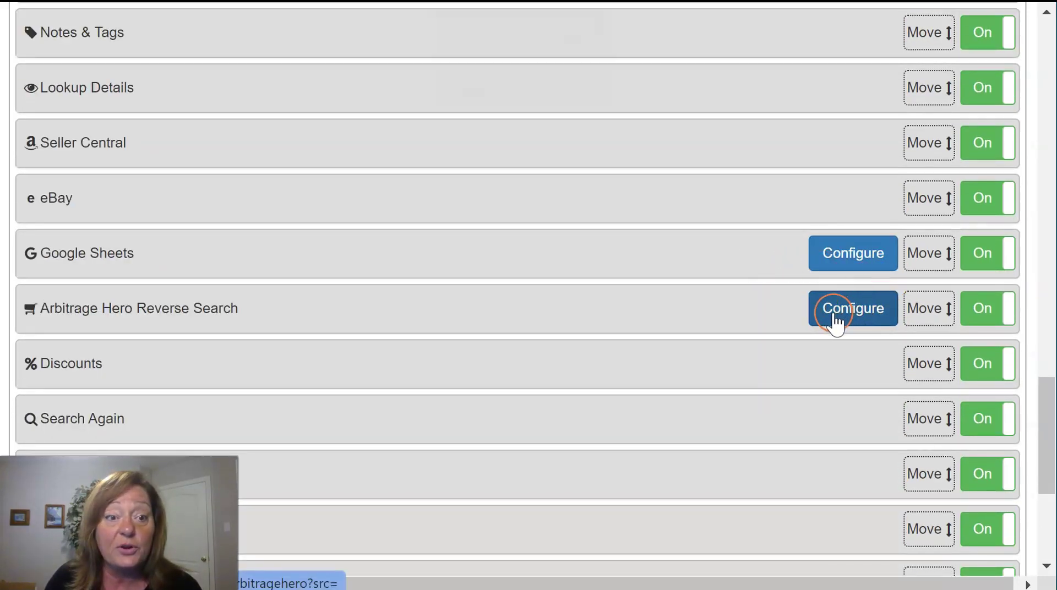
{"action": "scroll", "coordinate": [836, 323], "scroll_direction": "down", "scroll_amount": 6}
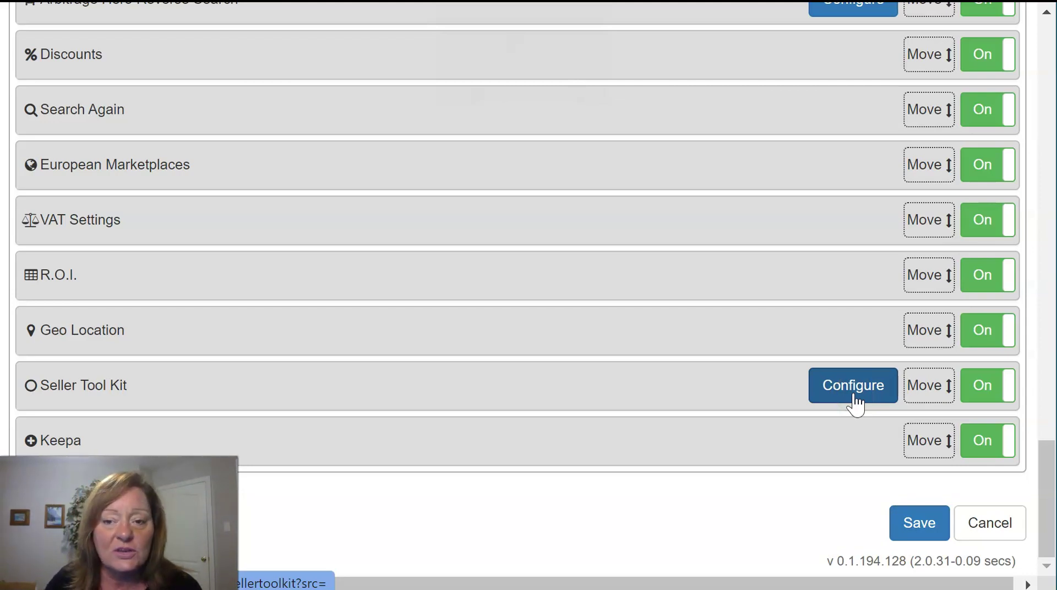
{"action": "left_click", "coordinate": [923, 526]}
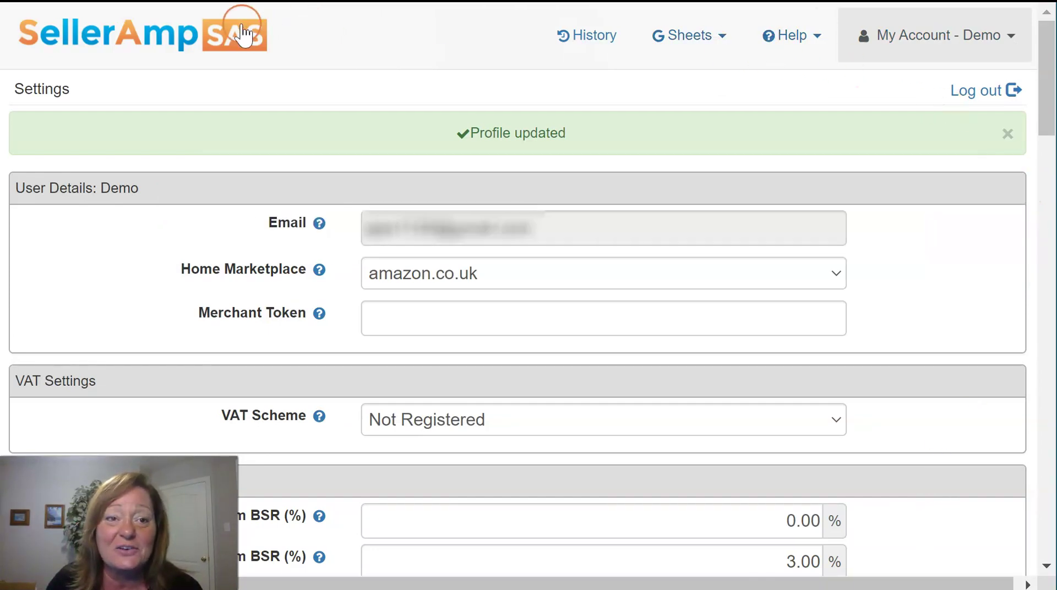
Step: Go back to the Sourcing Analysis Simplified search page using the SellerAmp SAS logo
{"action": "left_click", "coordinate": [212, 38]}
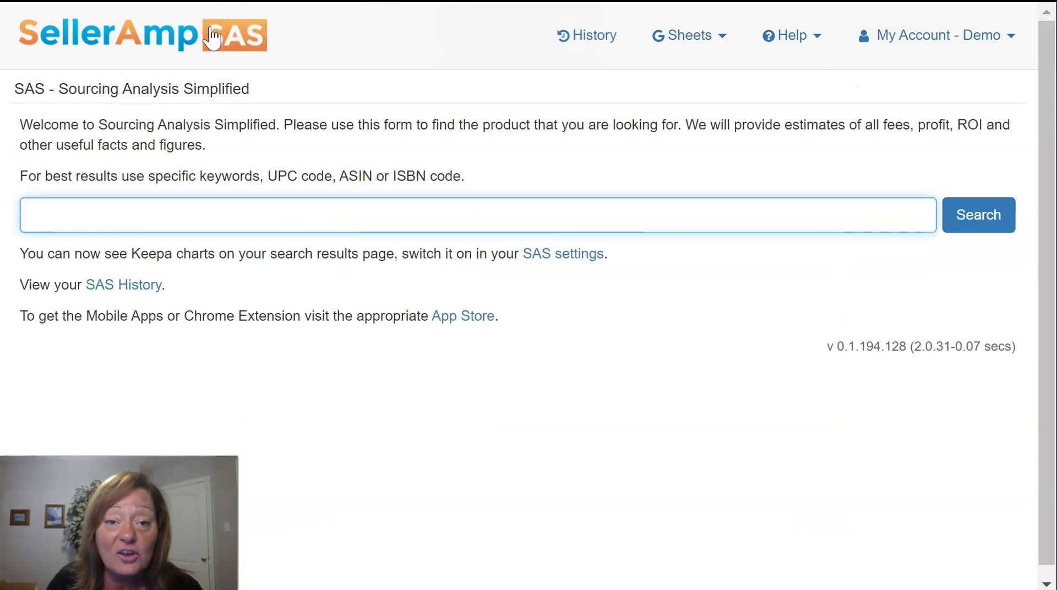
{"action": "left_click", "coordinate": [135, 42]}
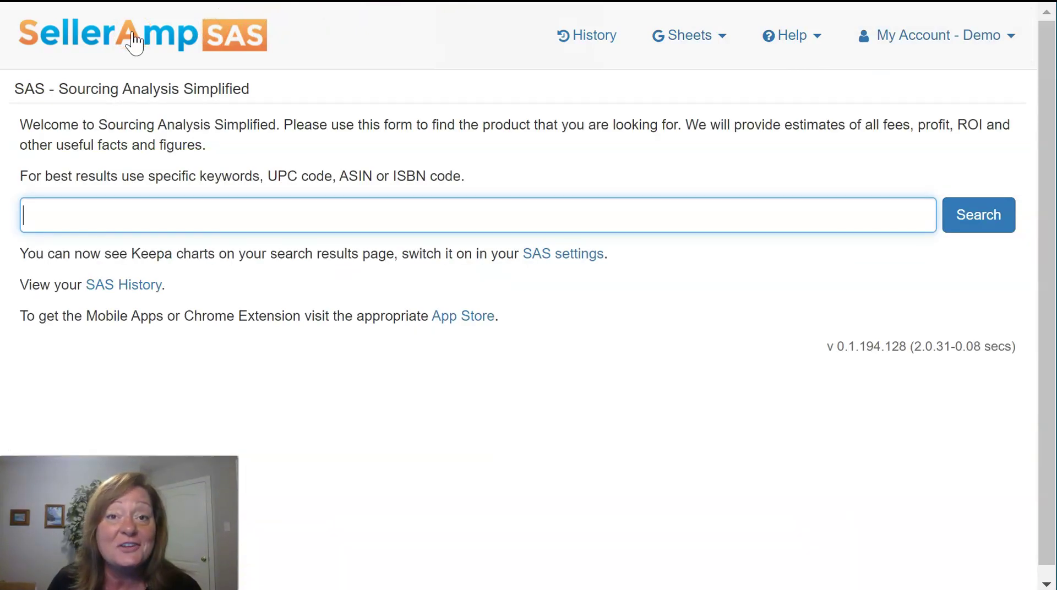